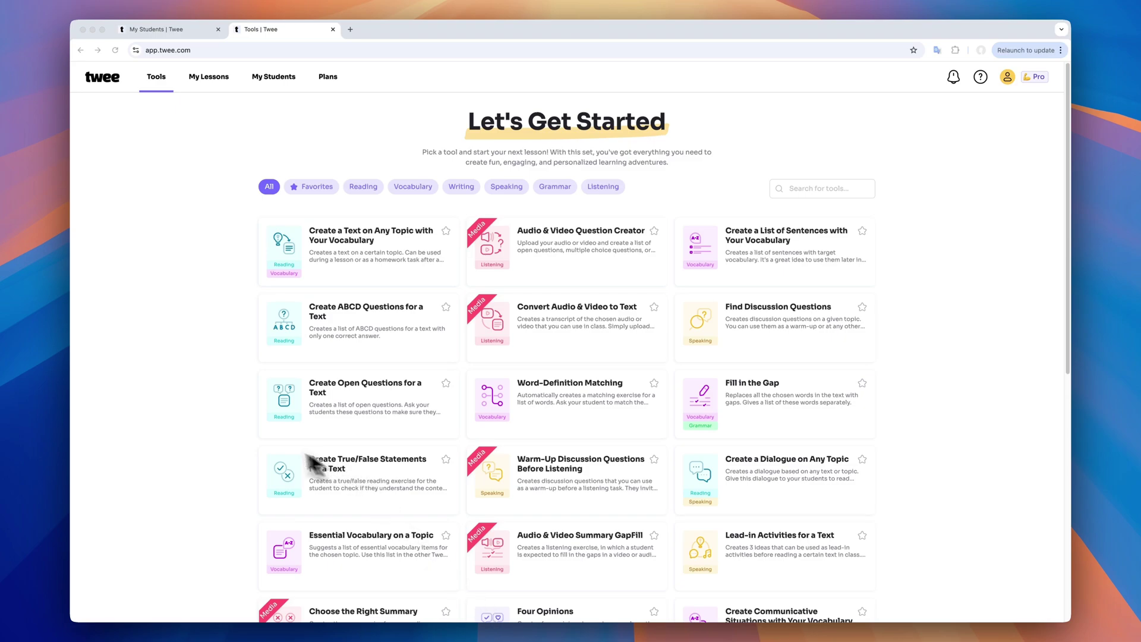
Open a student's Jack and the Beanstalk results from My Students, then return to the eight-student class list
scroll(221, 428, down, 5)
scroll(220, 425, down, 2)
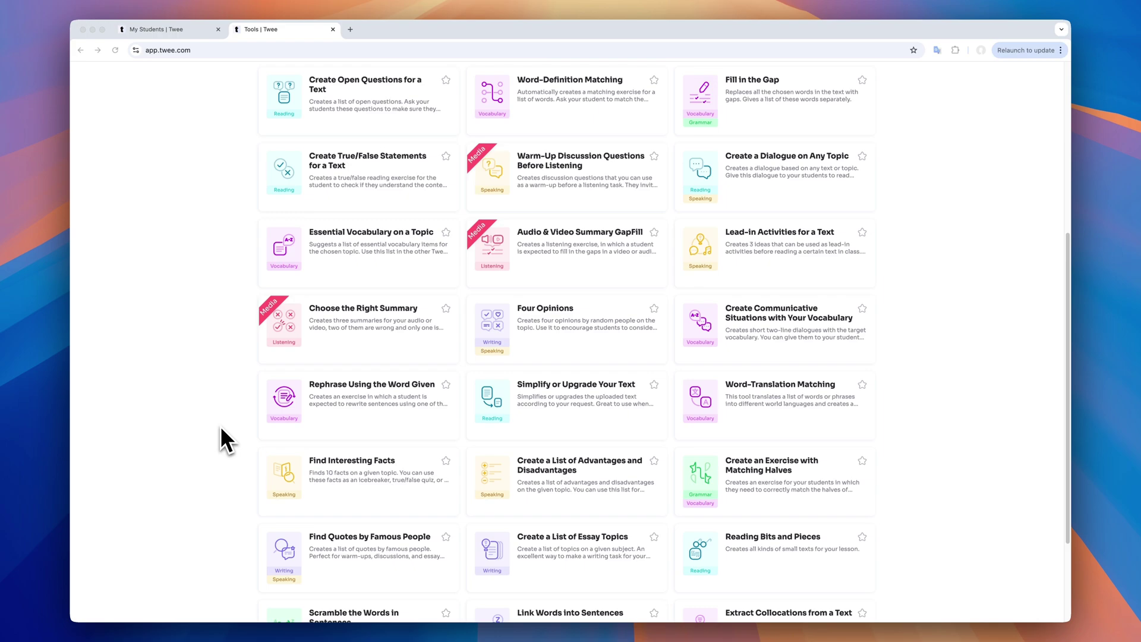
scroll(220, 425, up, 7)
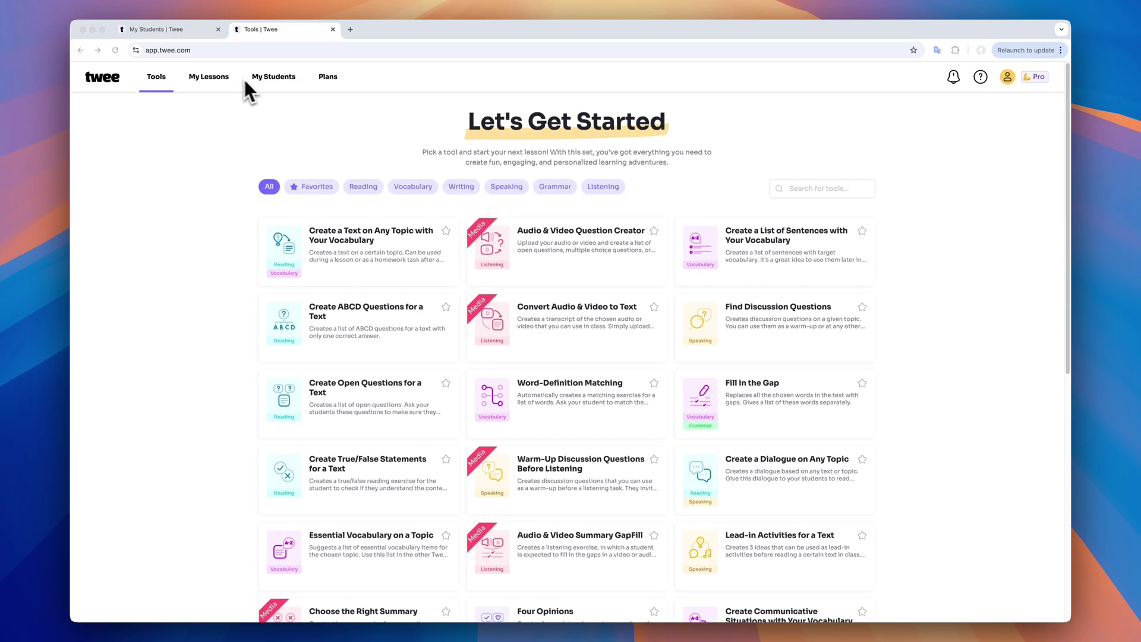
click(273, 77)
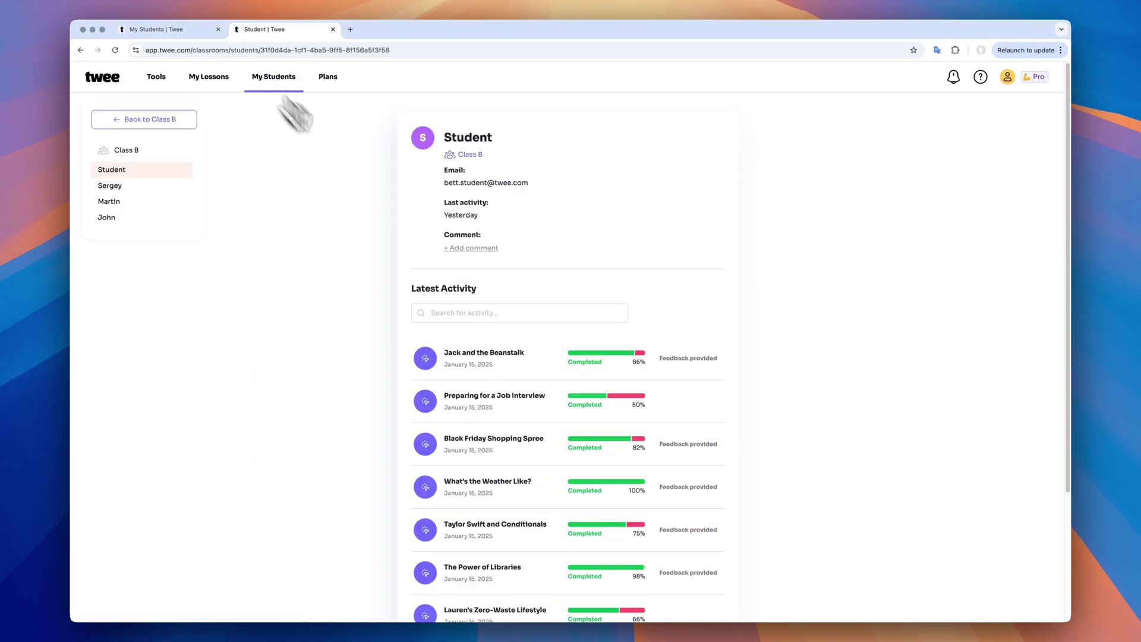
click(486, 362)
scroll(490, 375, down, 2)
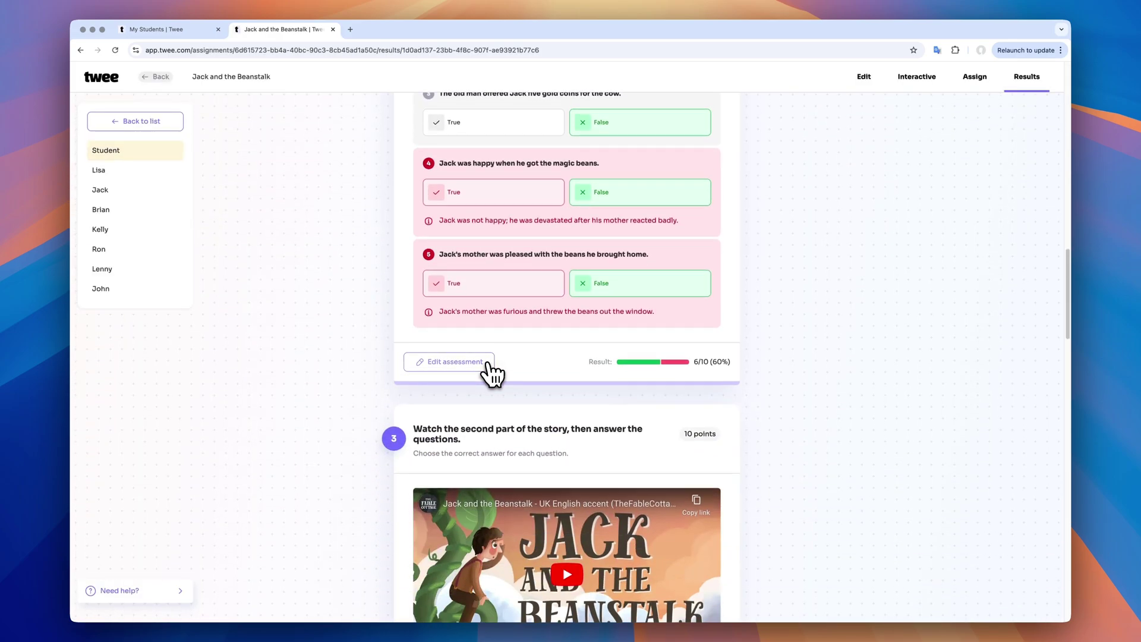
scroll(487, 371, up, 10)
key(super+bracketleft)
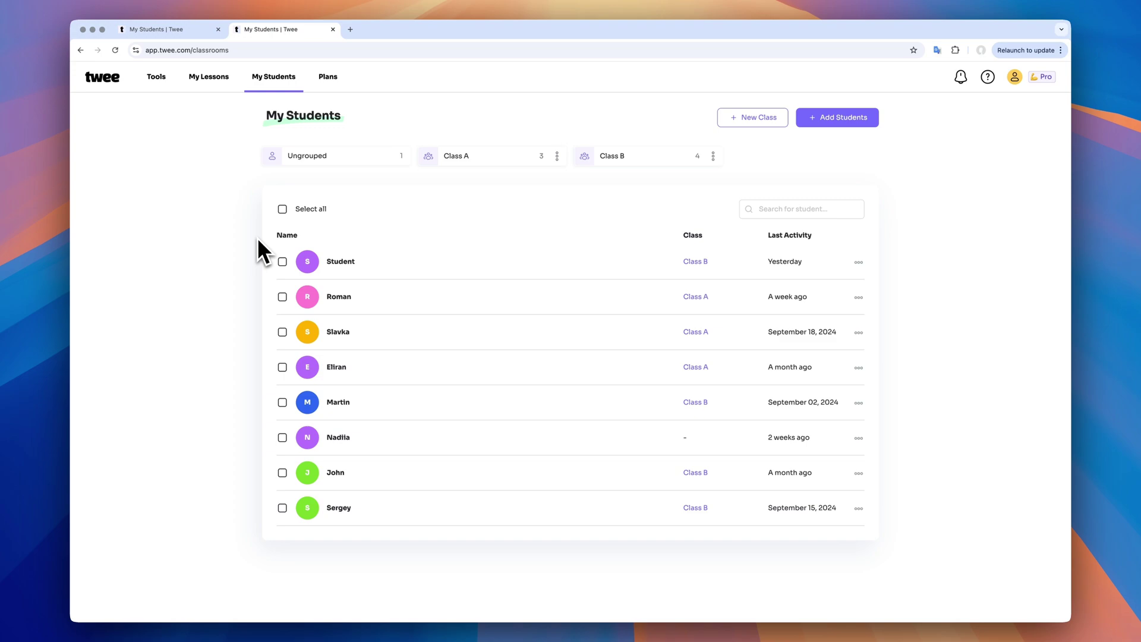
Open the Tools page with its Let's Get Started catalogue of lesson-creation tools
click(157, 79)
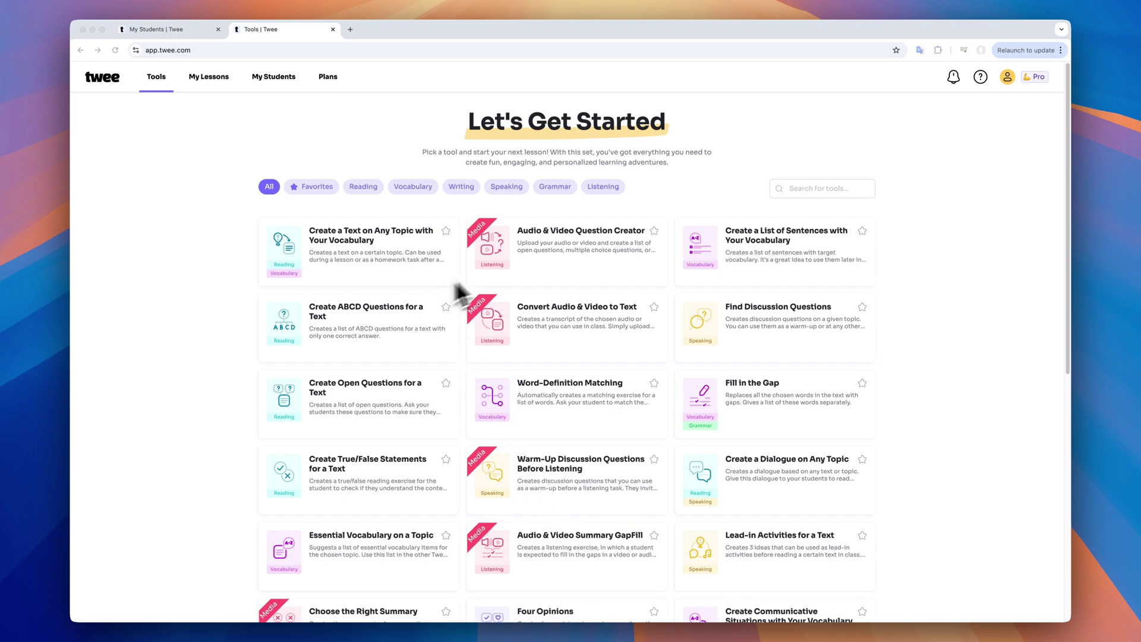
Start an Audio & Video Question lesson from the pasted TED-Ed friendship YouTube link and trim the extract's end
click(568, 238)
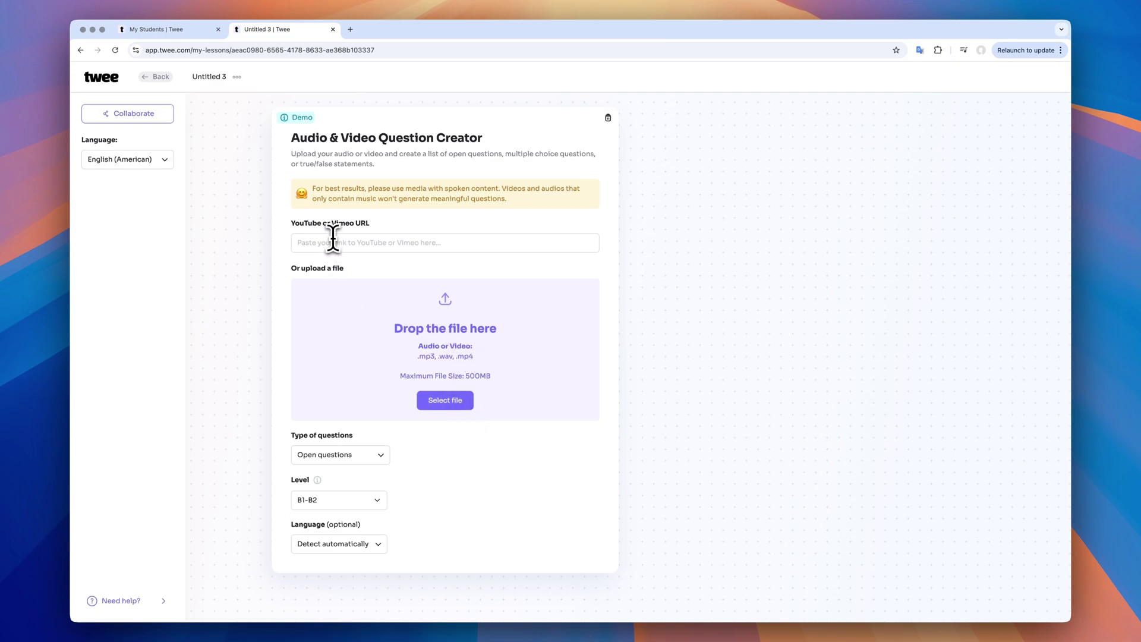
click(332, 240)
key(ctrl+v)
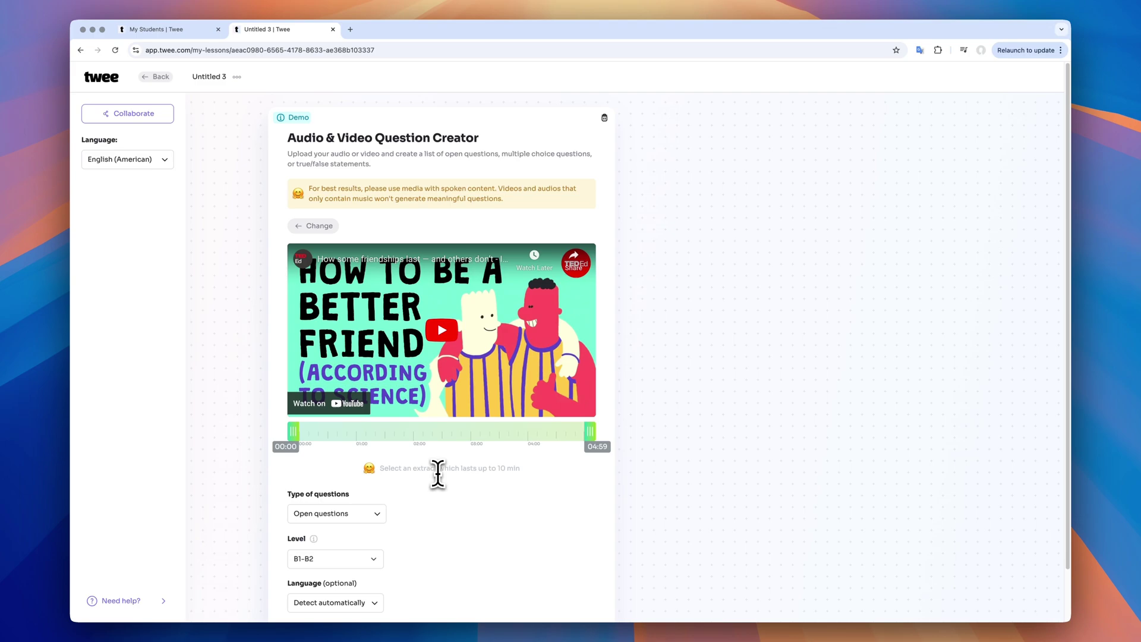
scroll(437, 474, down, 2)
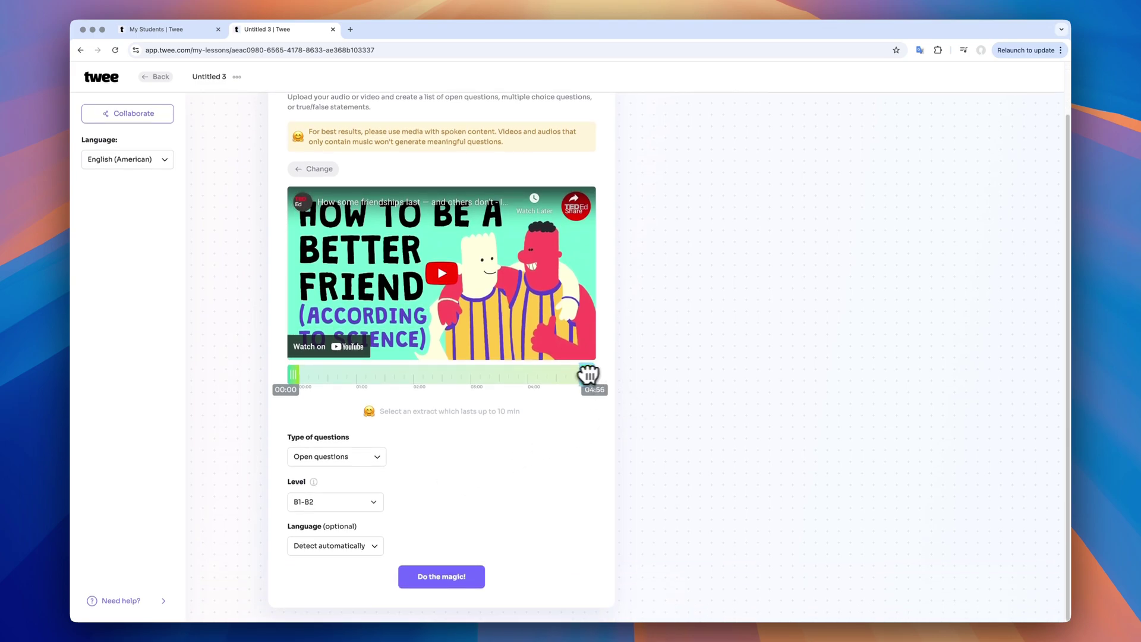
drag(591, 375, 570, 385)
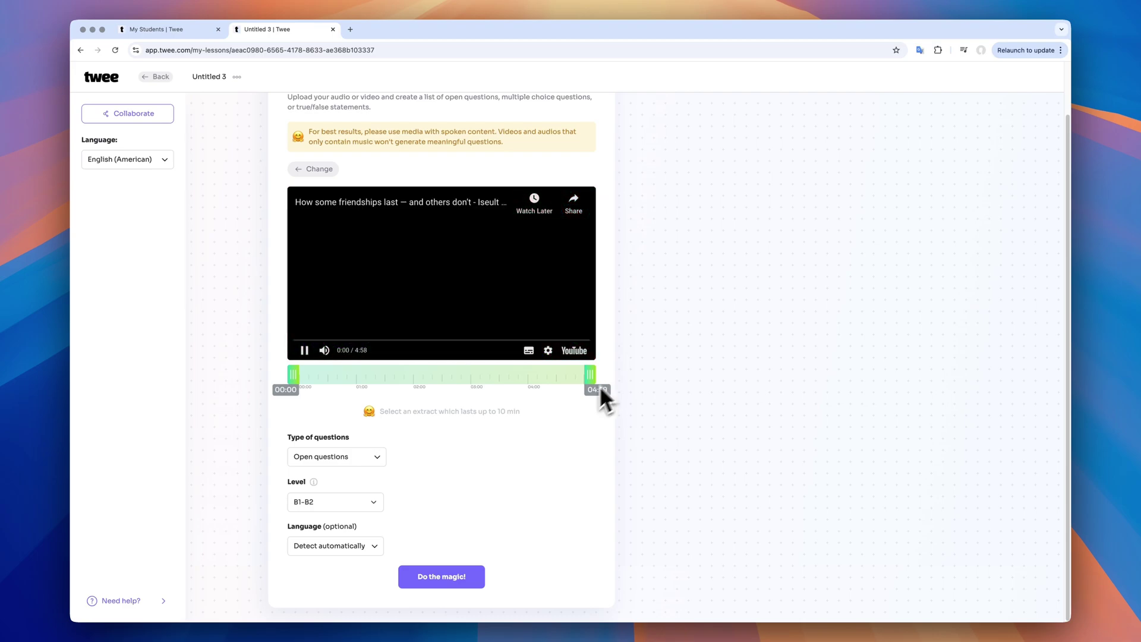
Keep Open questions at level B1-B2 and generate seven questions with answers
click(362, 459)
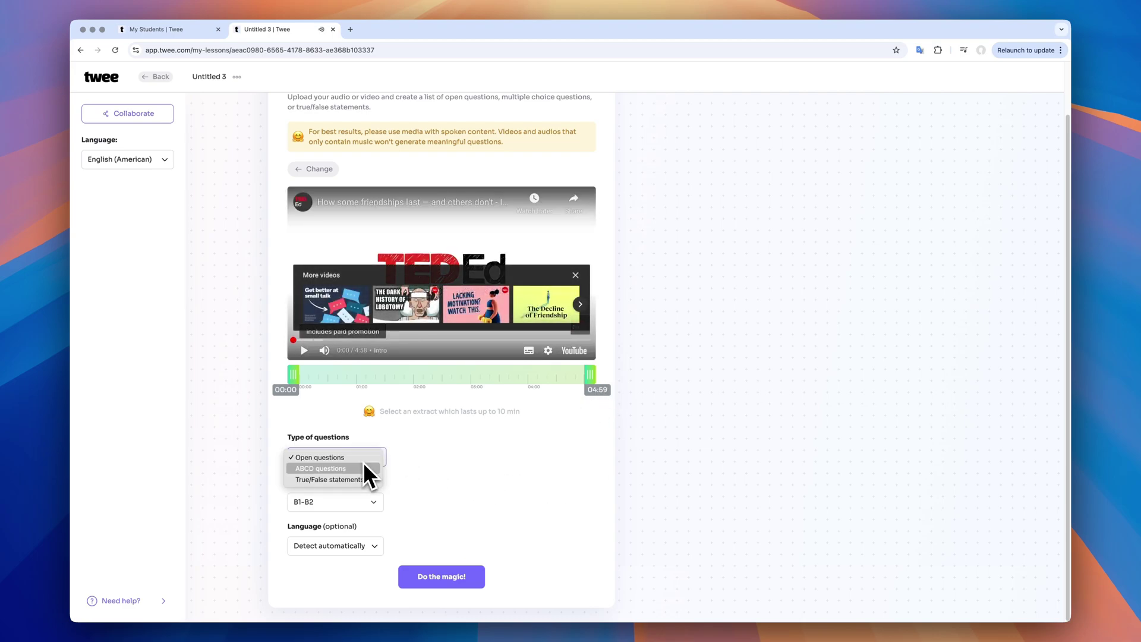
key(Up)
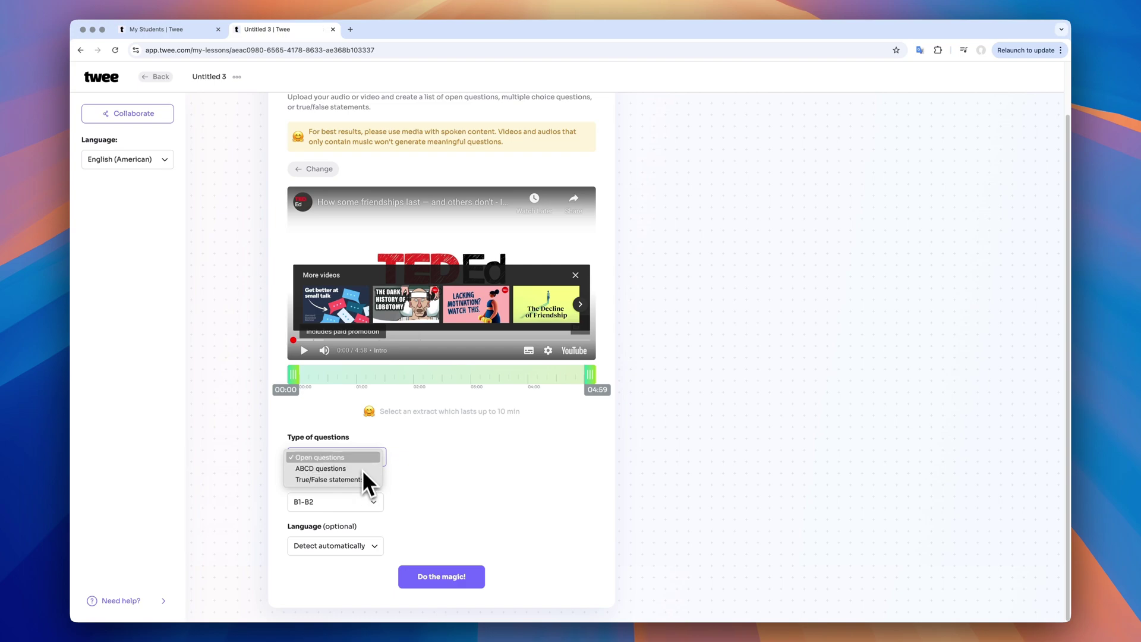
key(Return)
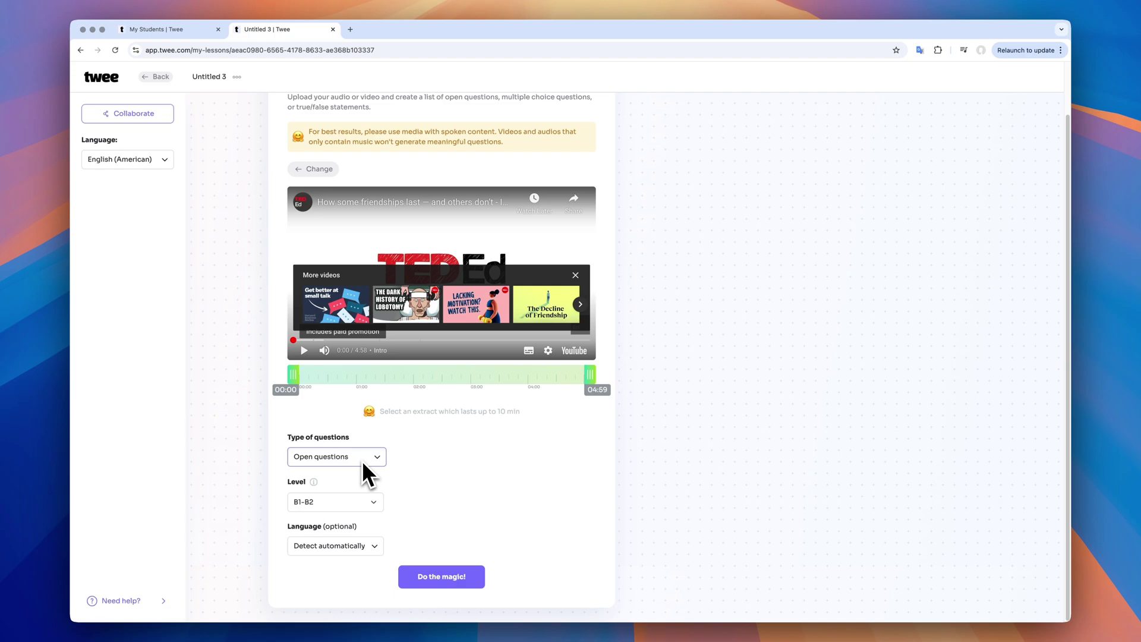
click(353, 506)
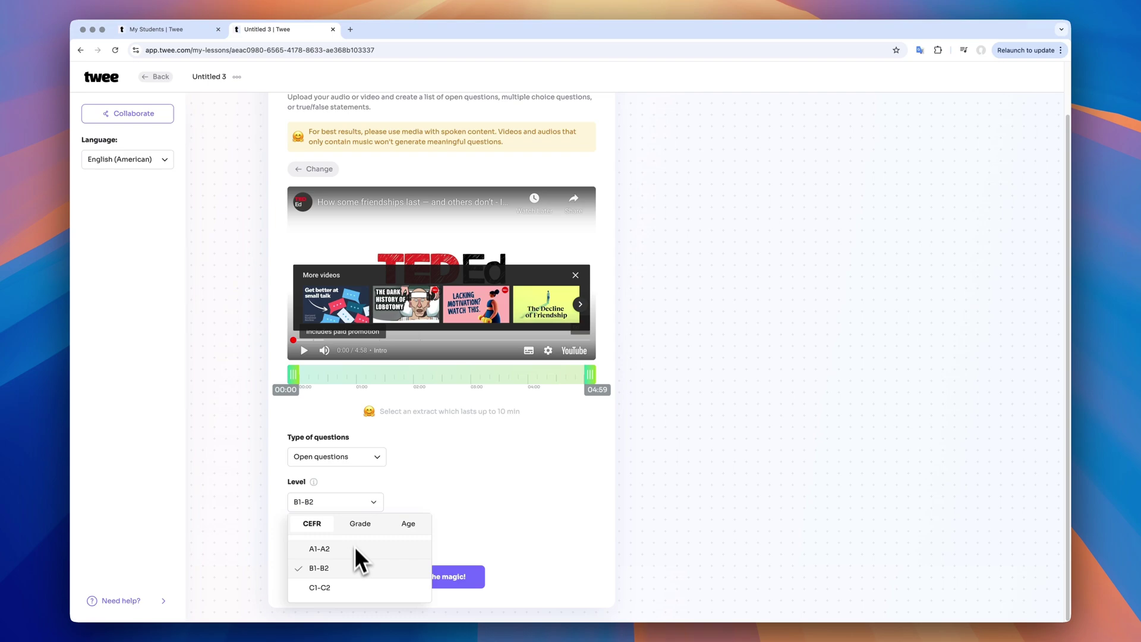
click(529, 516)
click(466, 581)
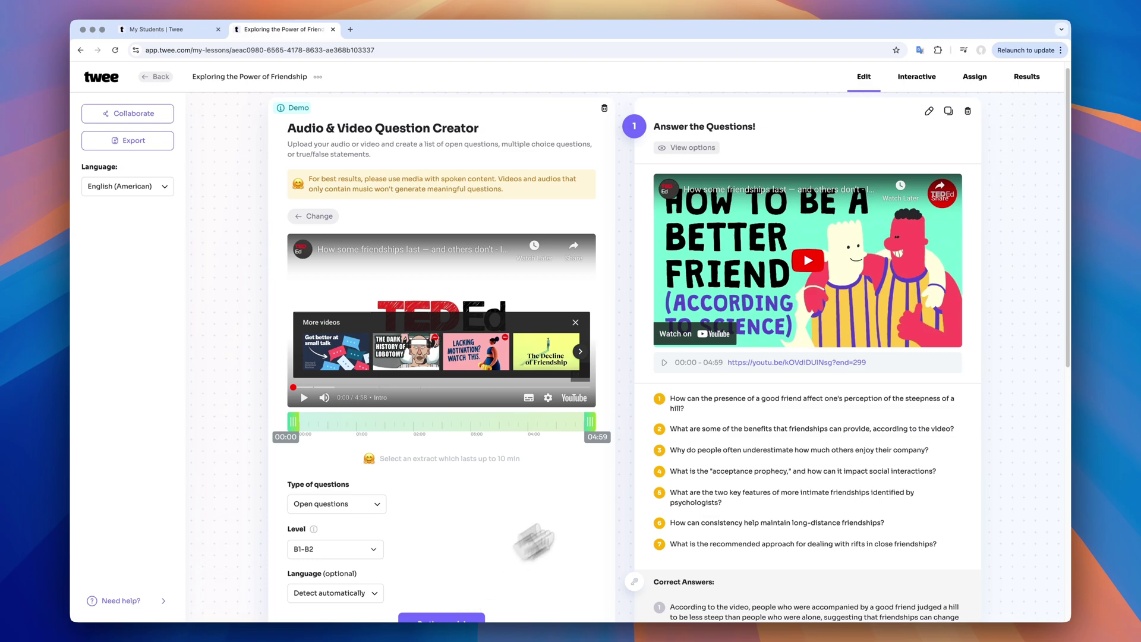
Change Type of questions to ABCD questions and regenerate a four-option B1-B2 question set
scroll(932, 543, down, 3)
scroll(933, 542, down, 5)
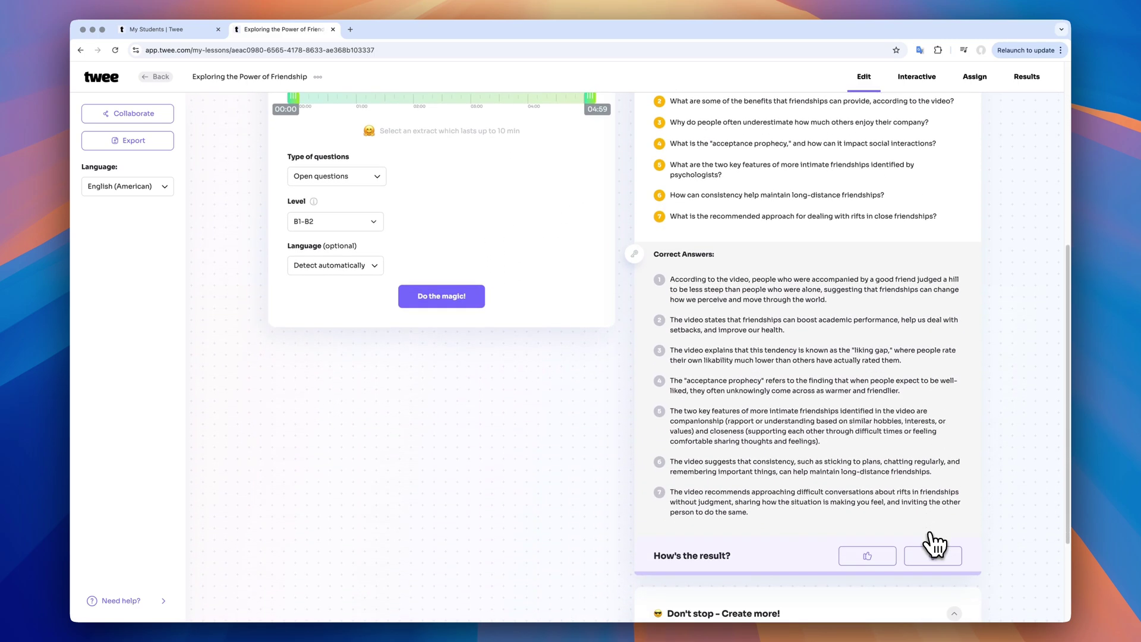
scroll(783, 584, up, 8)
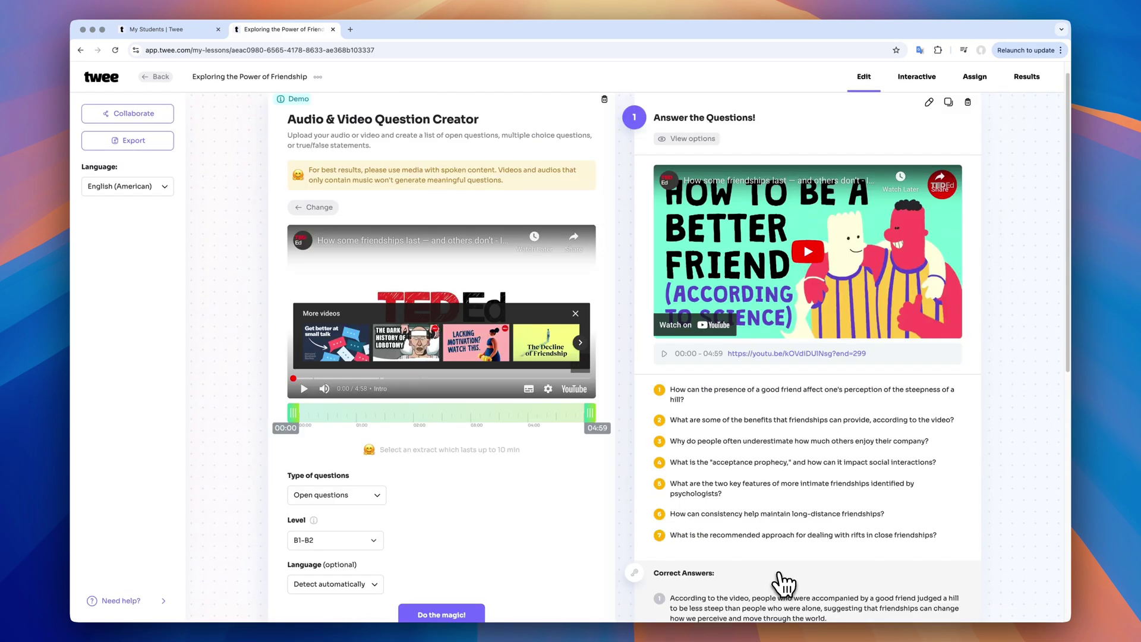
scroll(783, 584, down, 1)
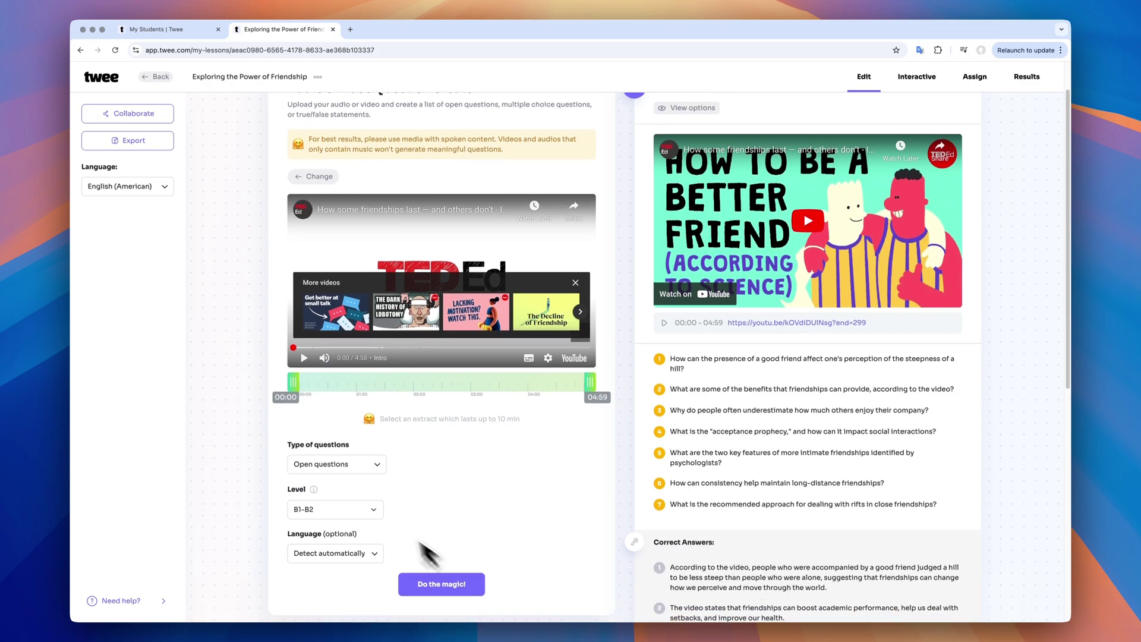
click(349, 463)
click(345, 475)
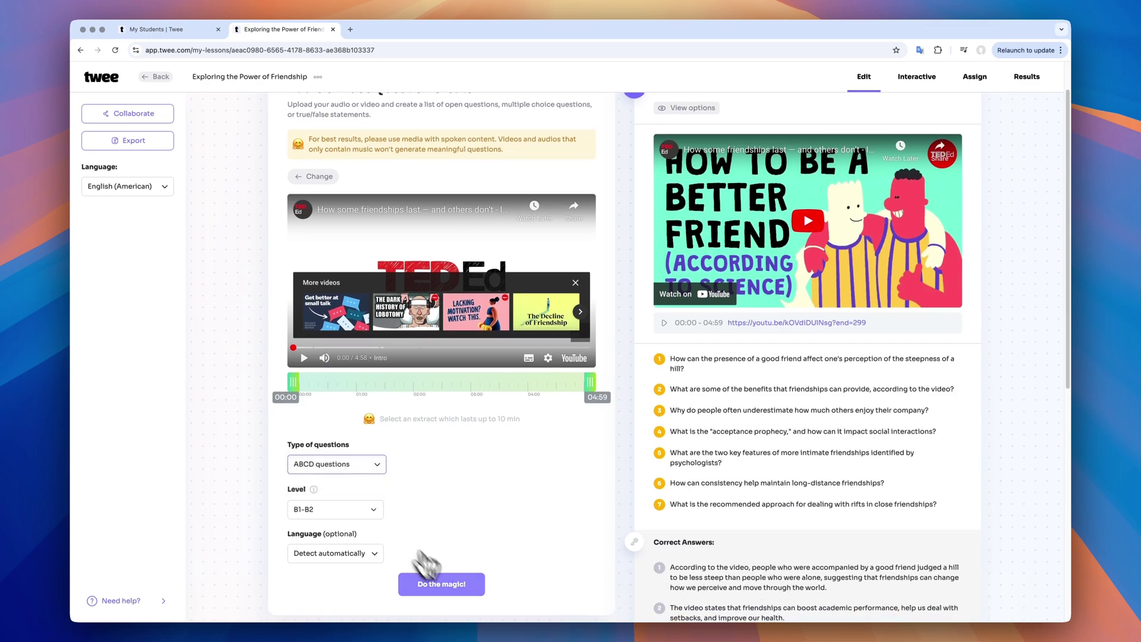
click(461, 586)
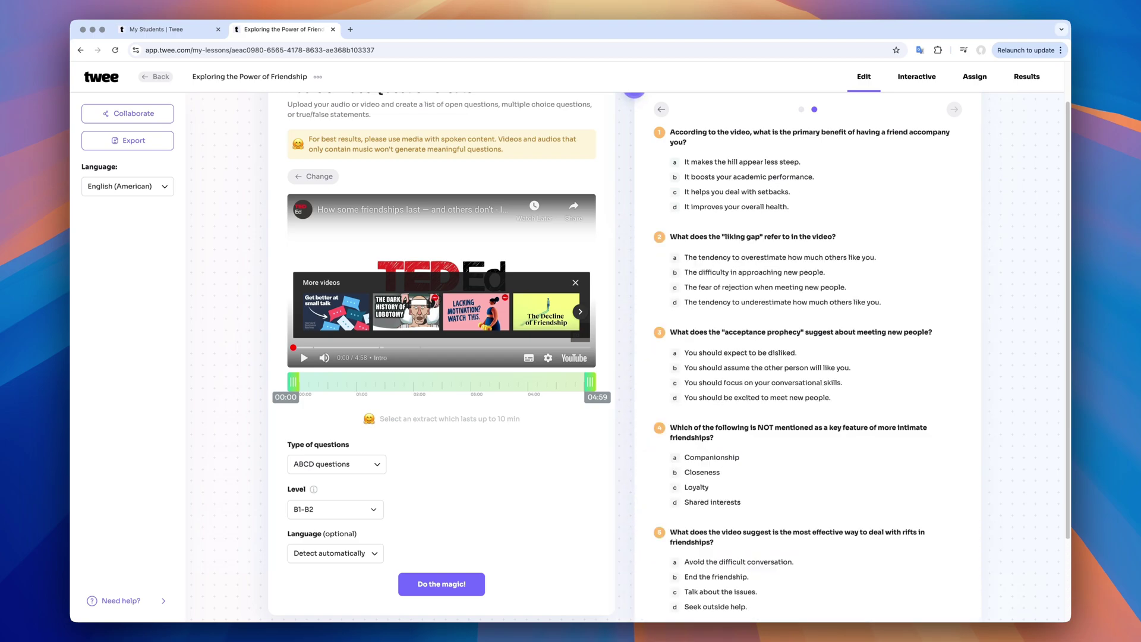
scroll(840, 377, up, 5)
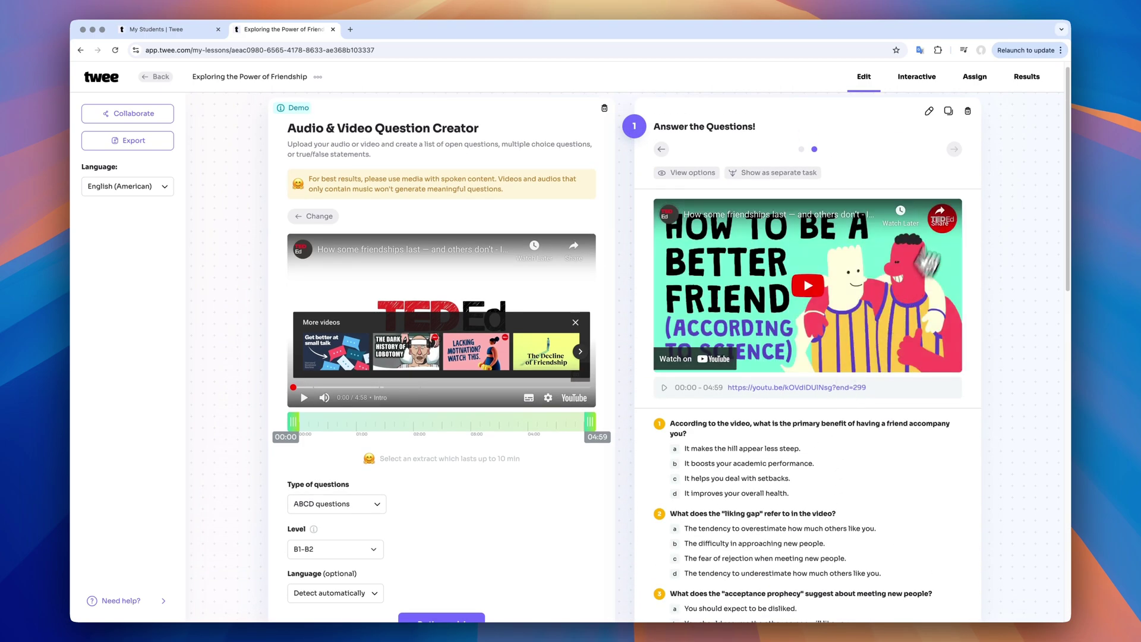
Shorten answer c to 'It helps you deal with' and move the liking-gap question to first
click(928, 112)
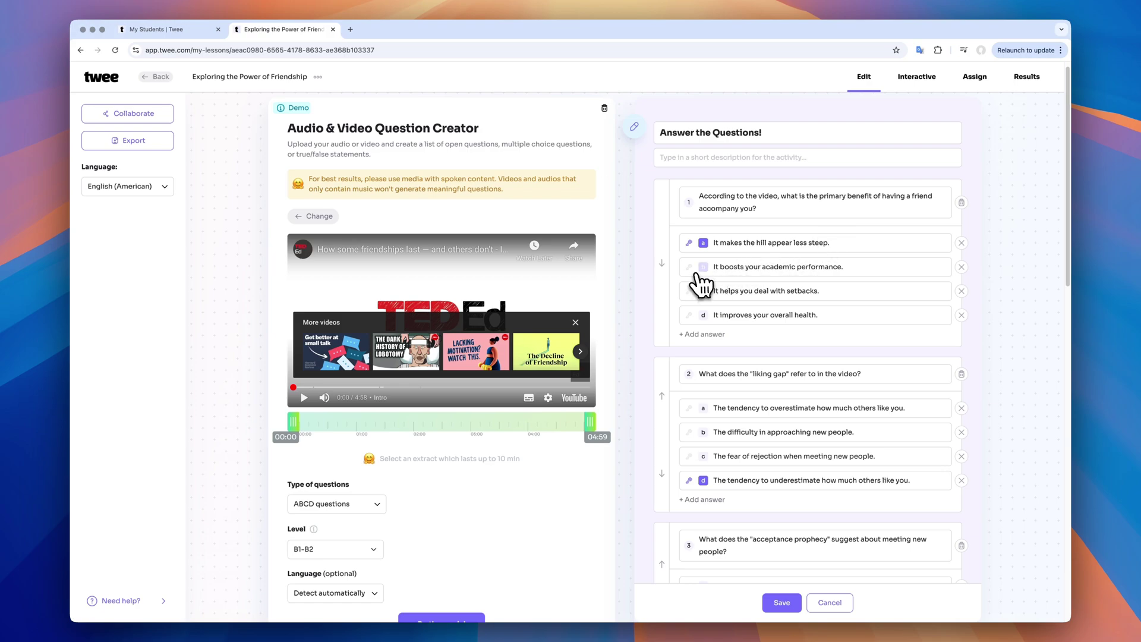
drag(818, 291, 785, 291)
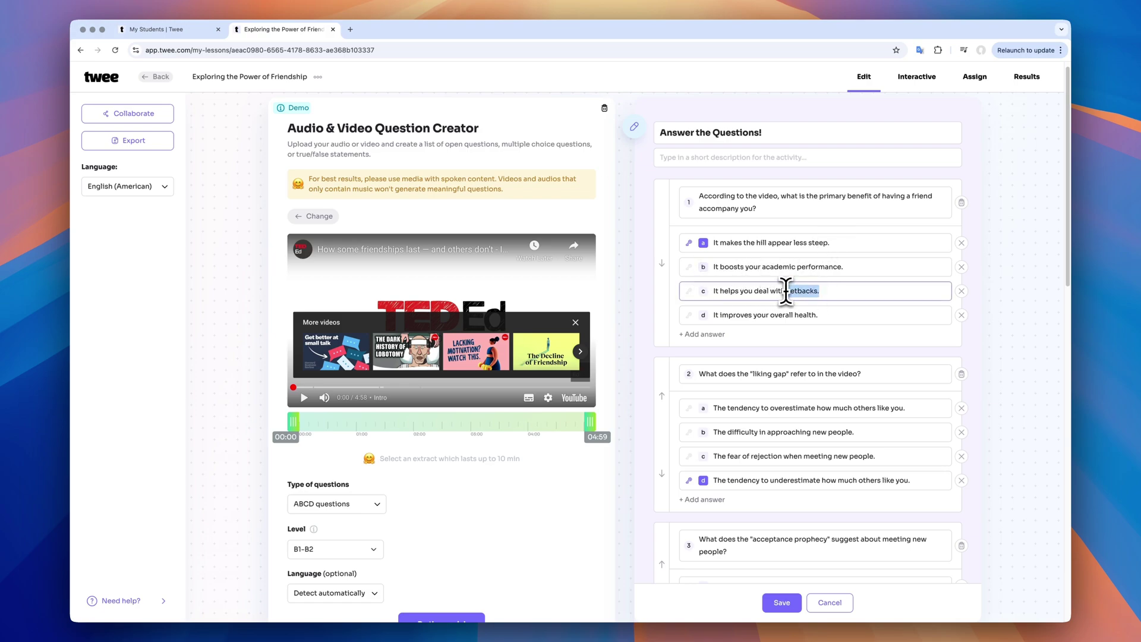
key(BackSpace)
click(661, 395)
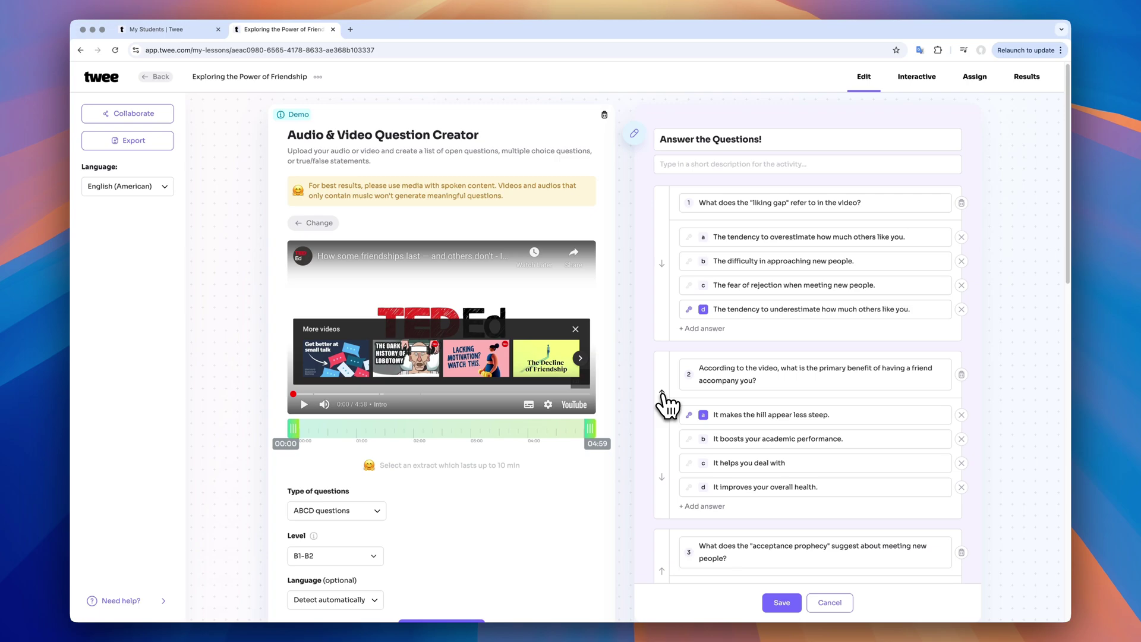
Retitle the activity 'Answer These Questions!' and save the edits
click(772, 140)
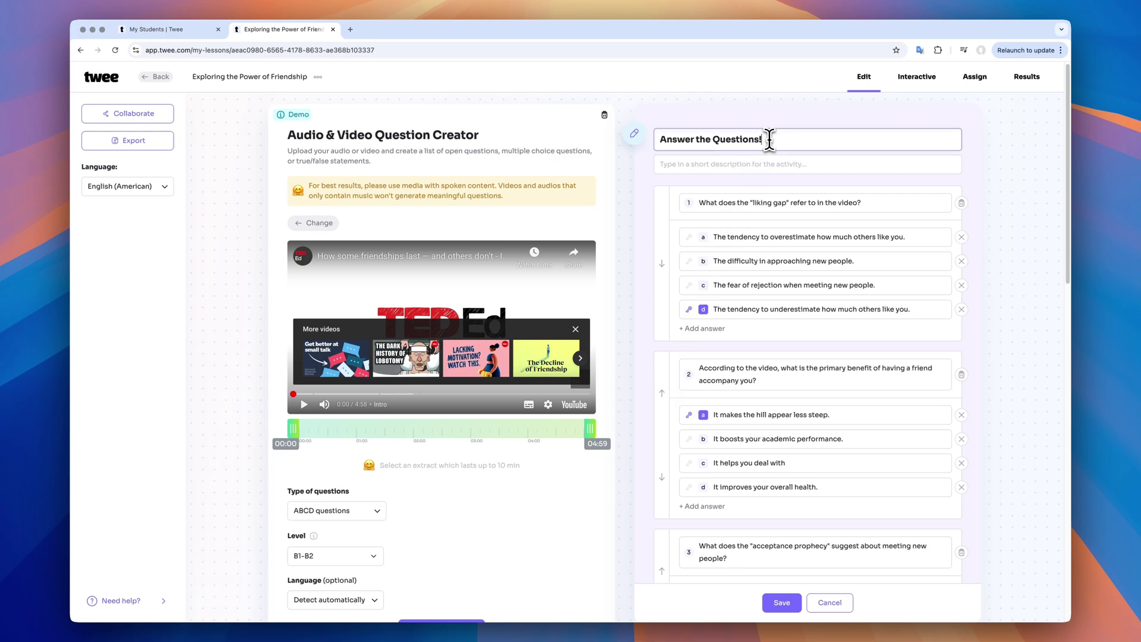
click(710, 139)
text(swer )
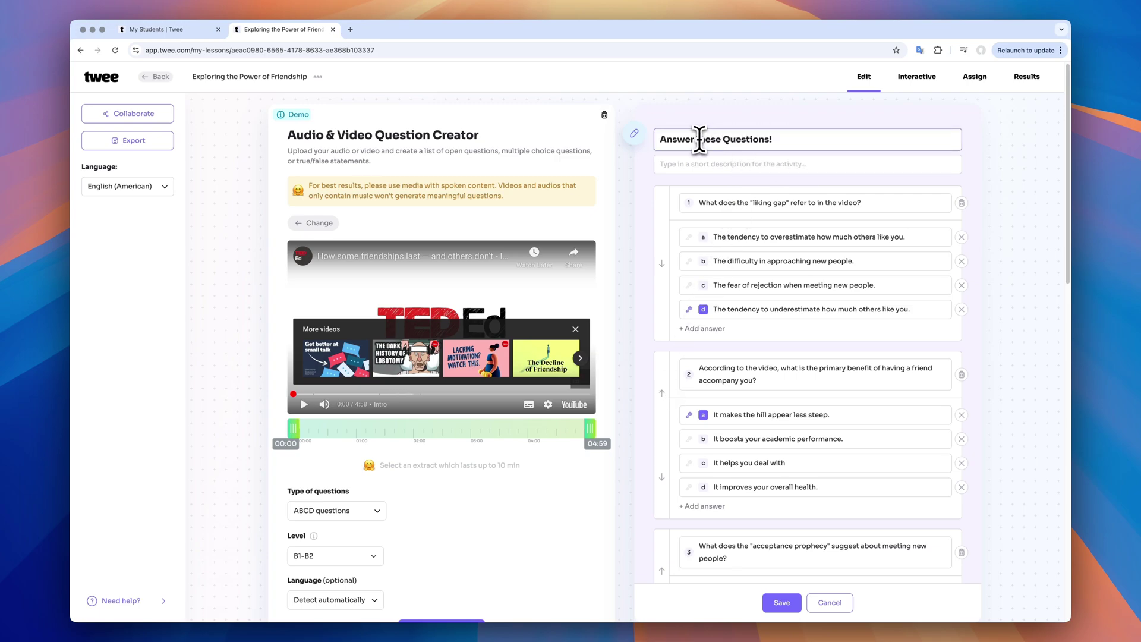
text(T)
click(781, 602)
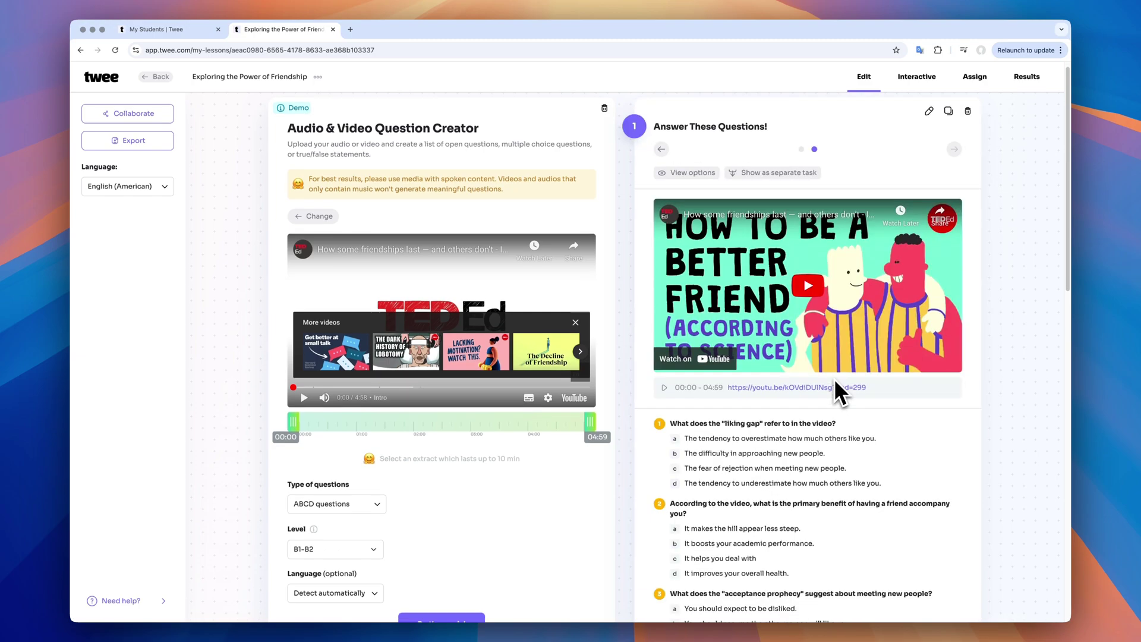
Generate an English Summary GapFill, 'Can You Fill in the Gaps?', with nine gaps and possible answers
scroll(834, 381, down, 7)
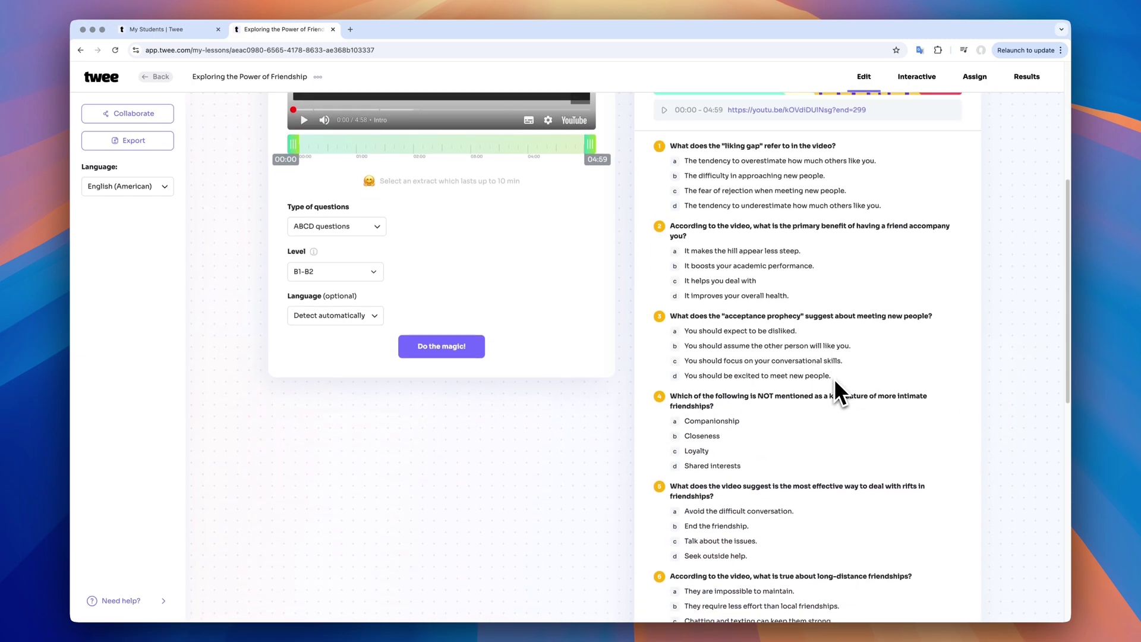
scroll(833, 378, down, 7)
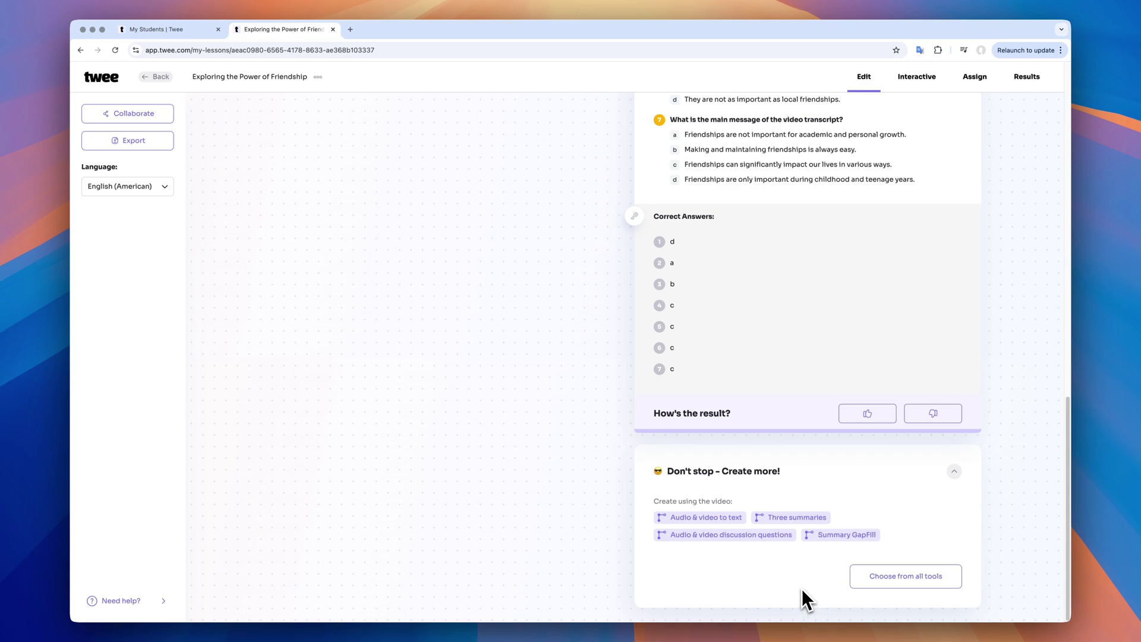
click(864, 534)
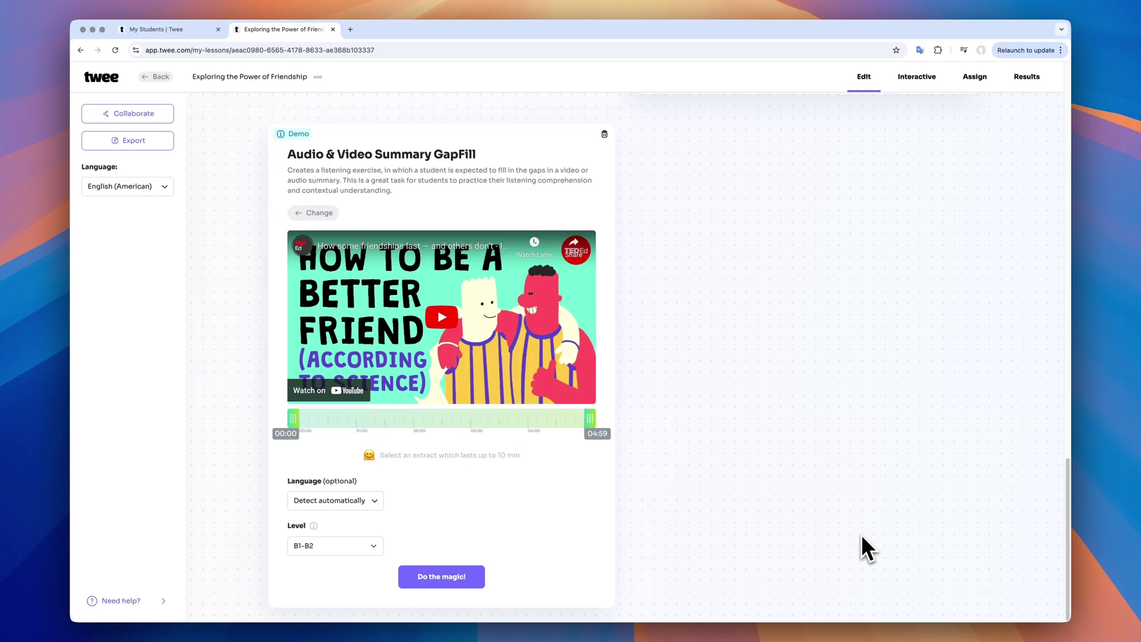
click(363, 504)
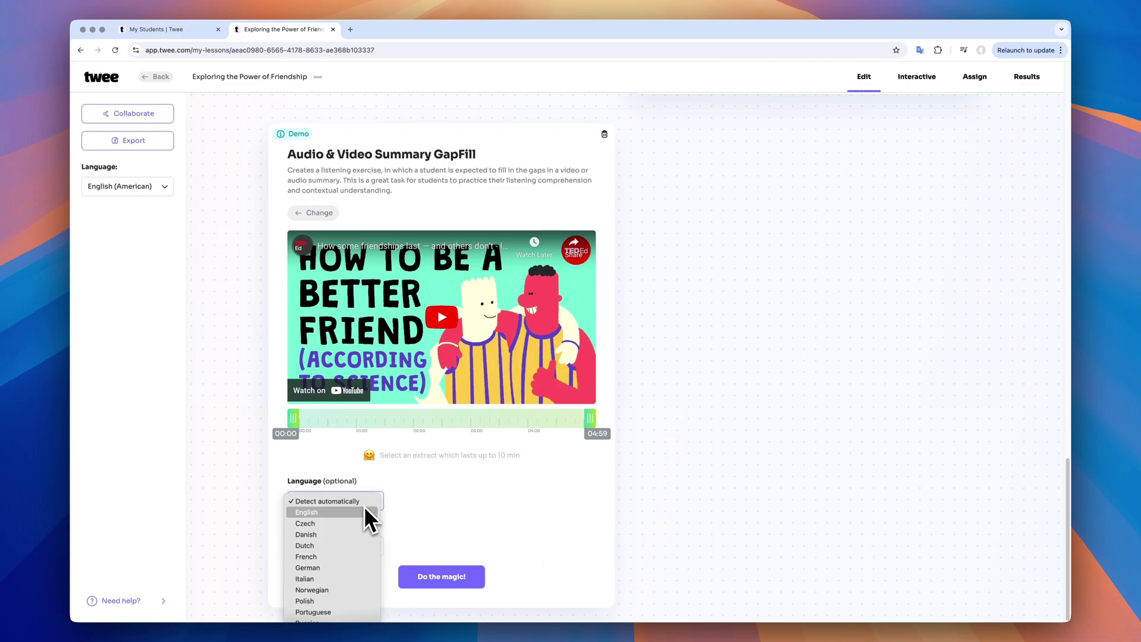
click(361, 516)
click(454, 579)
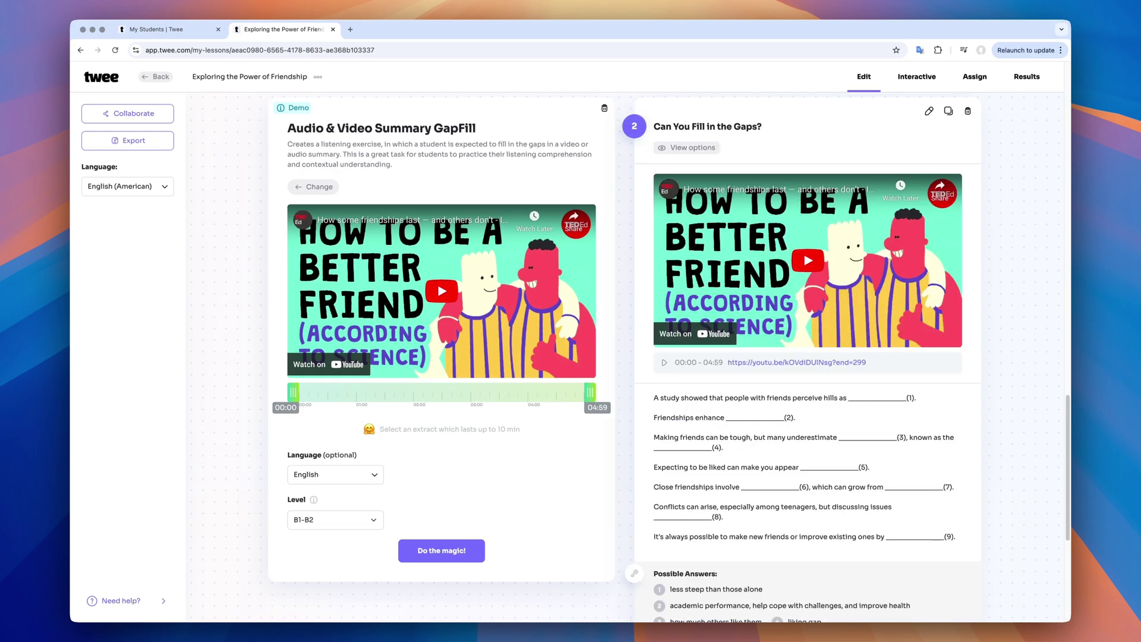
scroll(1011, 542, down, 5)
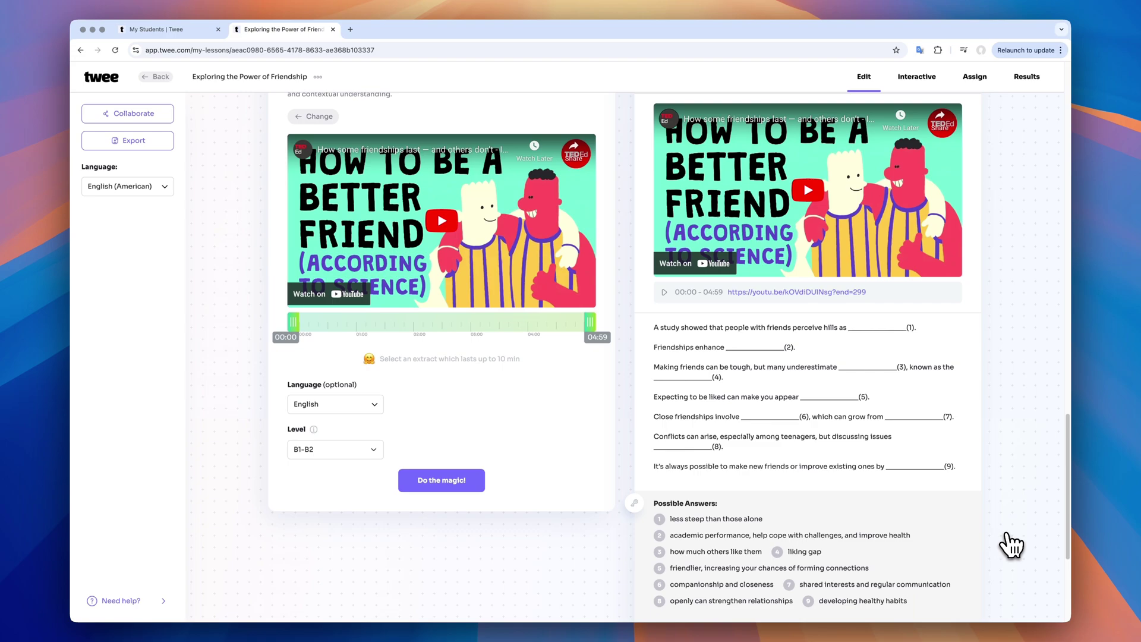
scroll(1010, 543, down, 4)
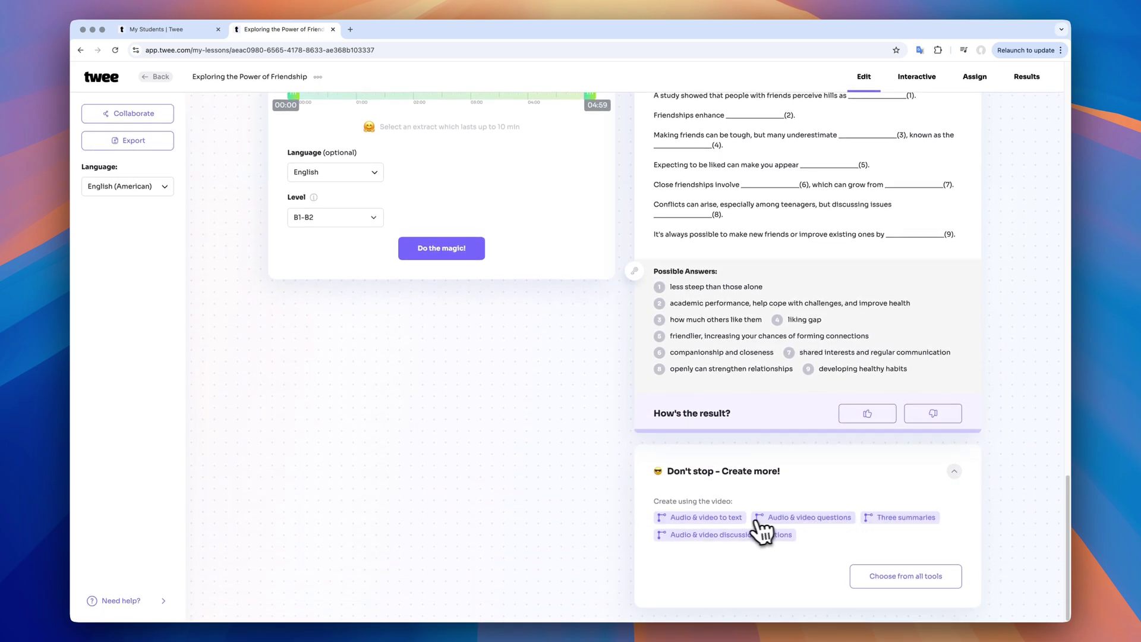
Generate an English transcript activity, 'Let's Go Through the Transcript!', from the friendship video
click(730, 519)
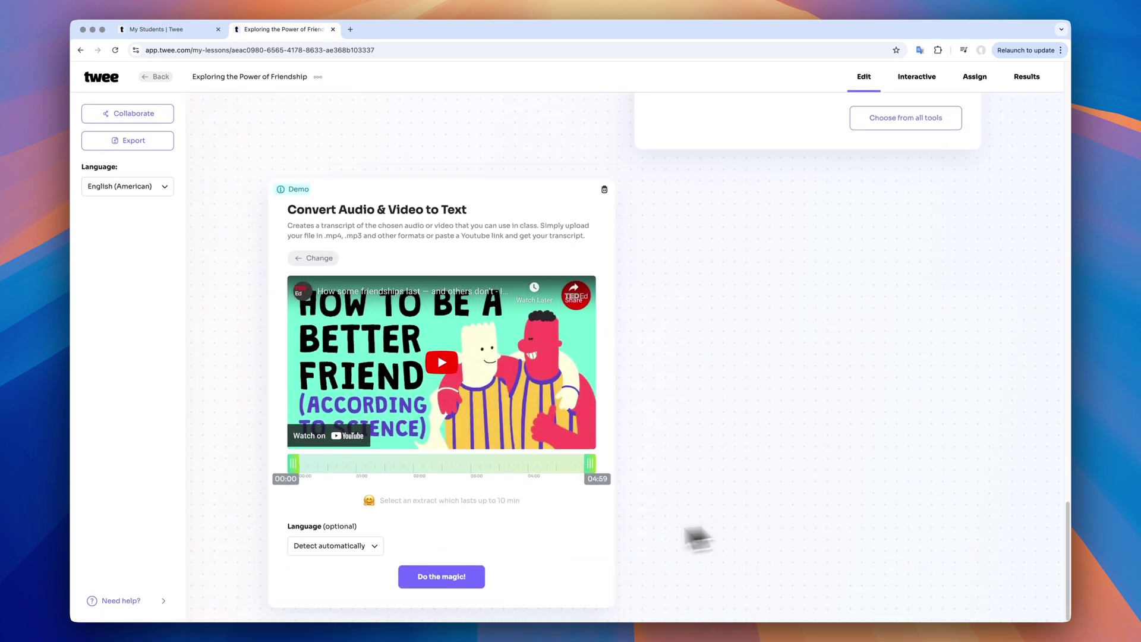
click(381, 545)
click(348, 558)
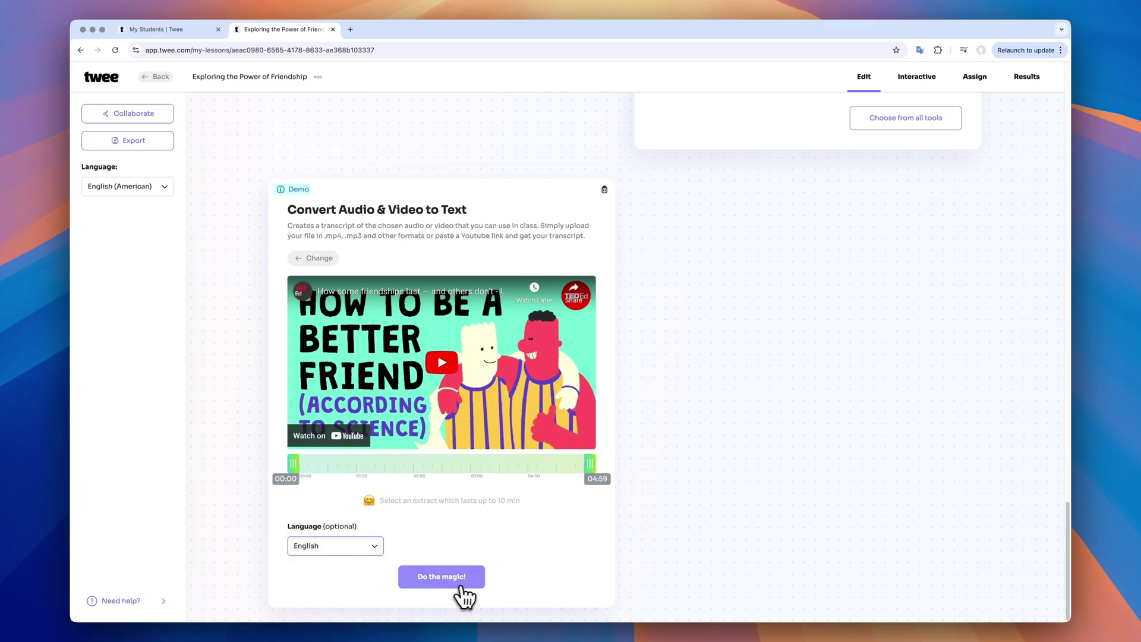
click(466, 581)
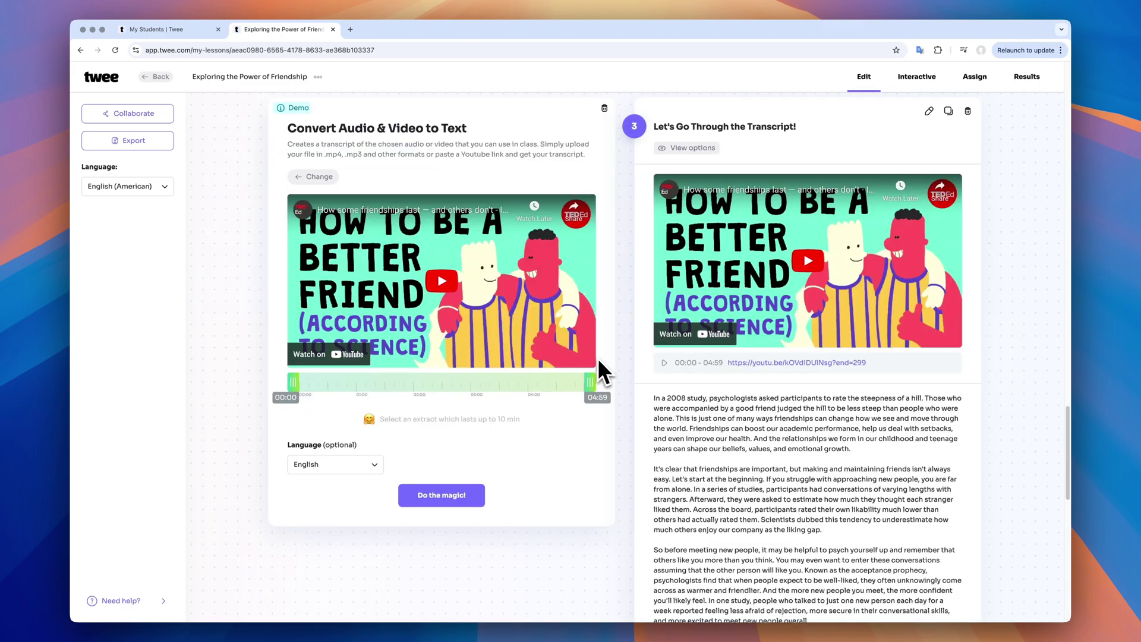
scroll(598, 359, down, 15)
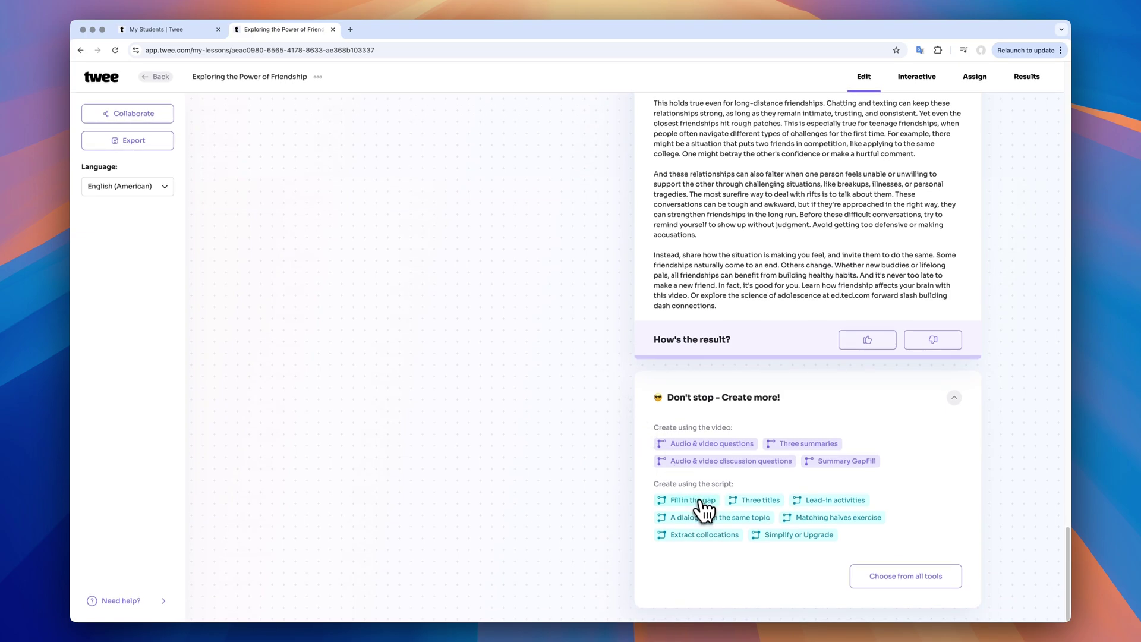
Create a transcript gap-fill with gaps for 'maintaining friends', 'approaching new people' and 'estimate'
click(696, 502)
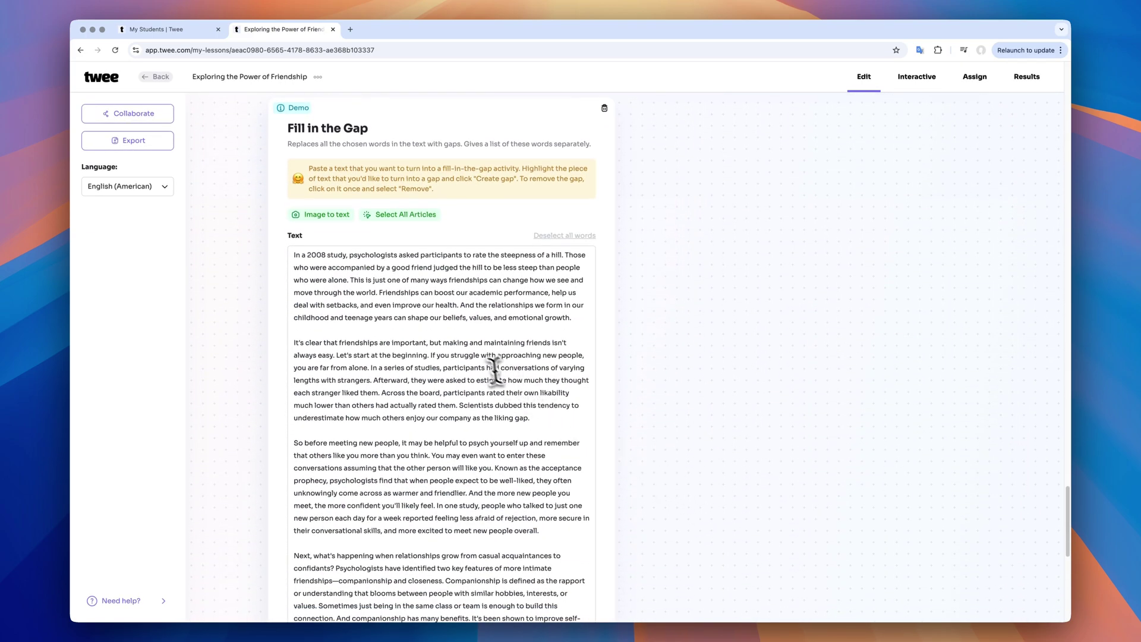
drag(552, 329, 485, 328)
drag(584, 341, 476, 366)
click(555, 364)
click(510, 391)
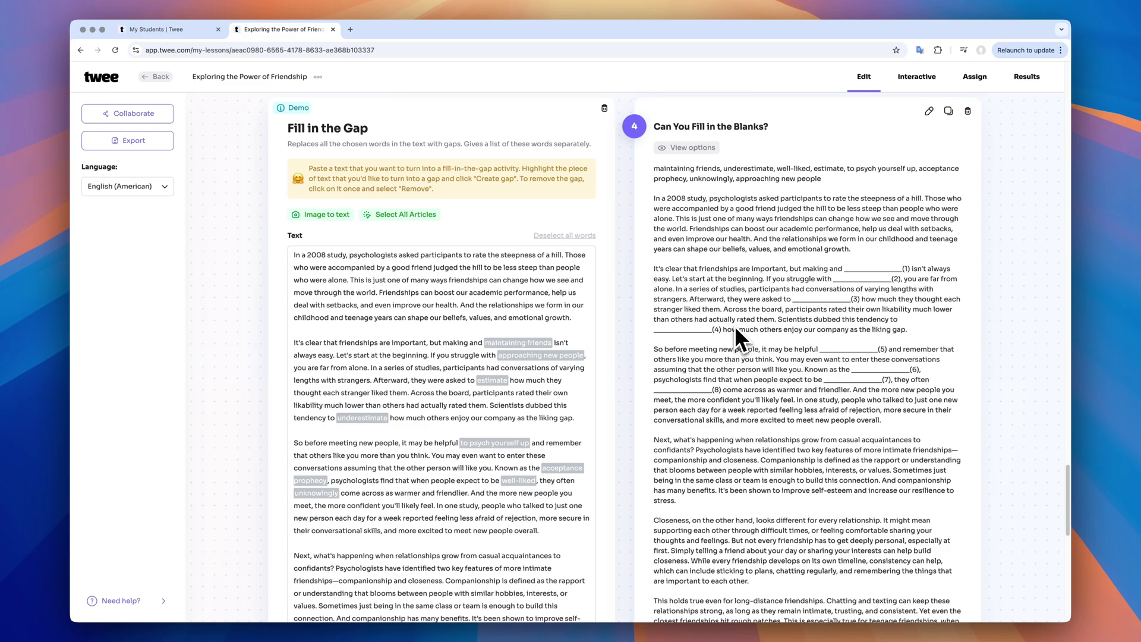
scroll(734, 326, down, 10)
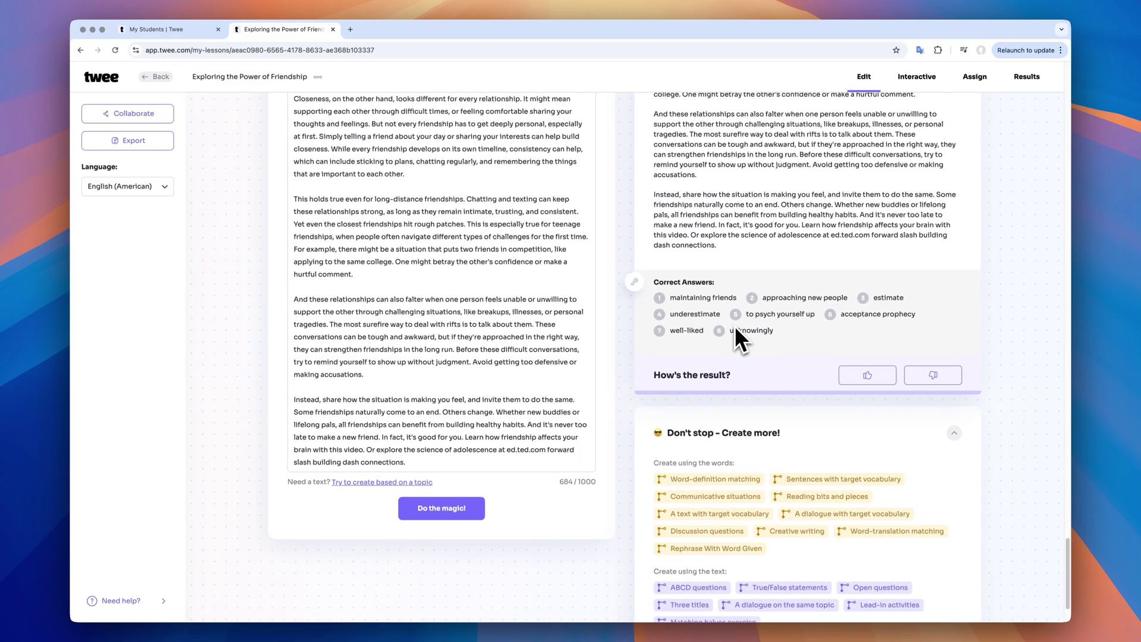
scroll(765, 323, up, 5)
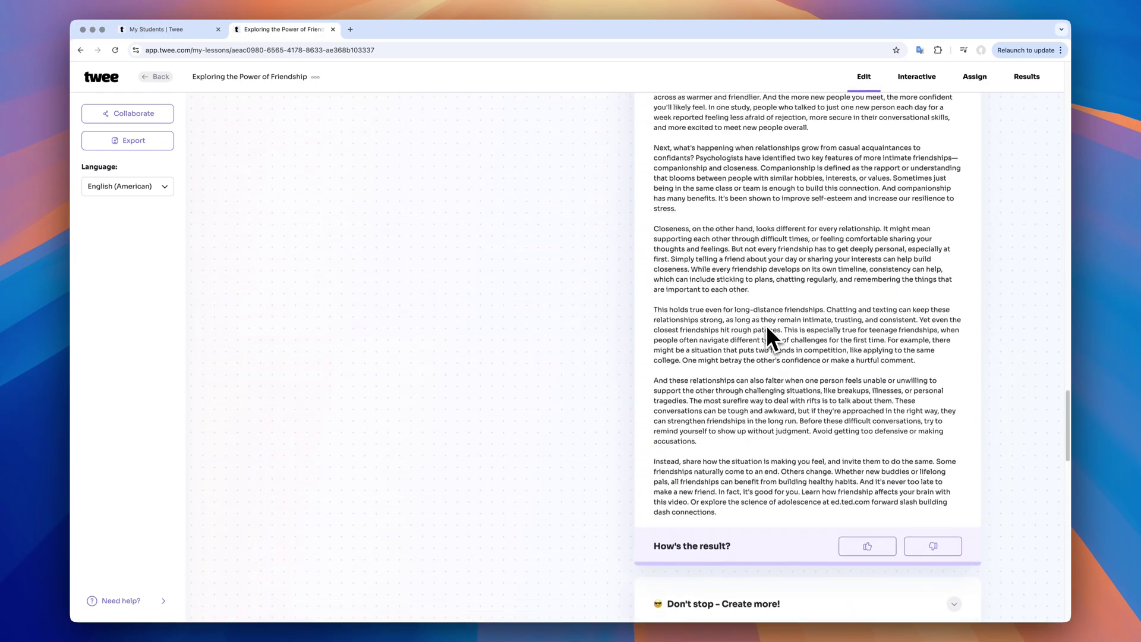
scroll(765, 328, down, 5)
Add three upper-intermediate lead-in activities based on the transcript
click(733, 325)
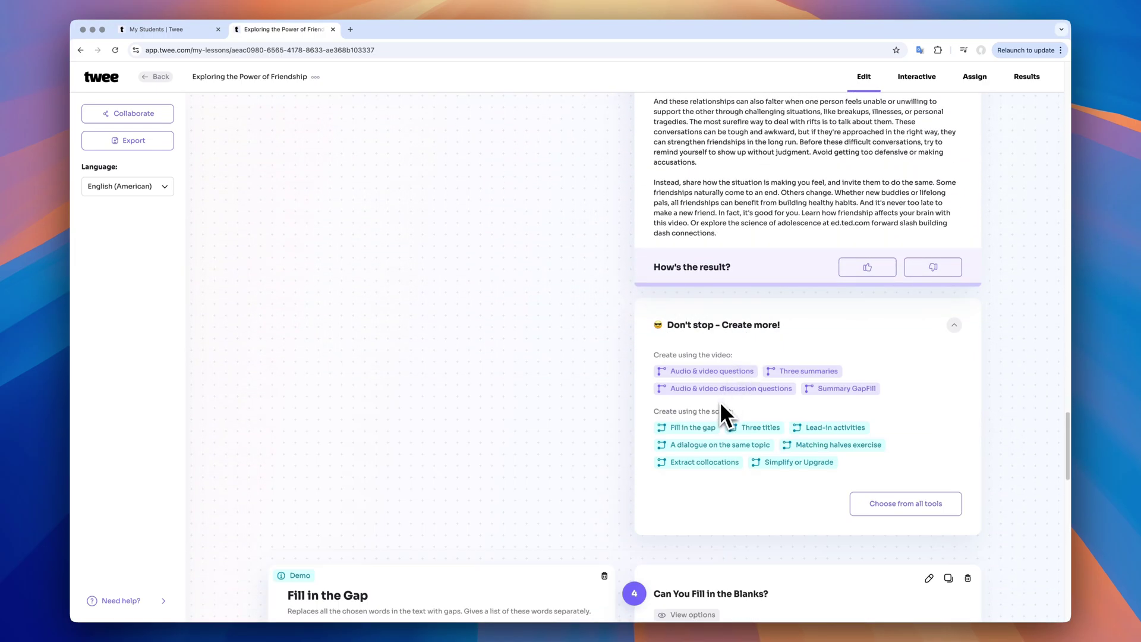
click(831, 428)
scroll(476, 502, down, 10)
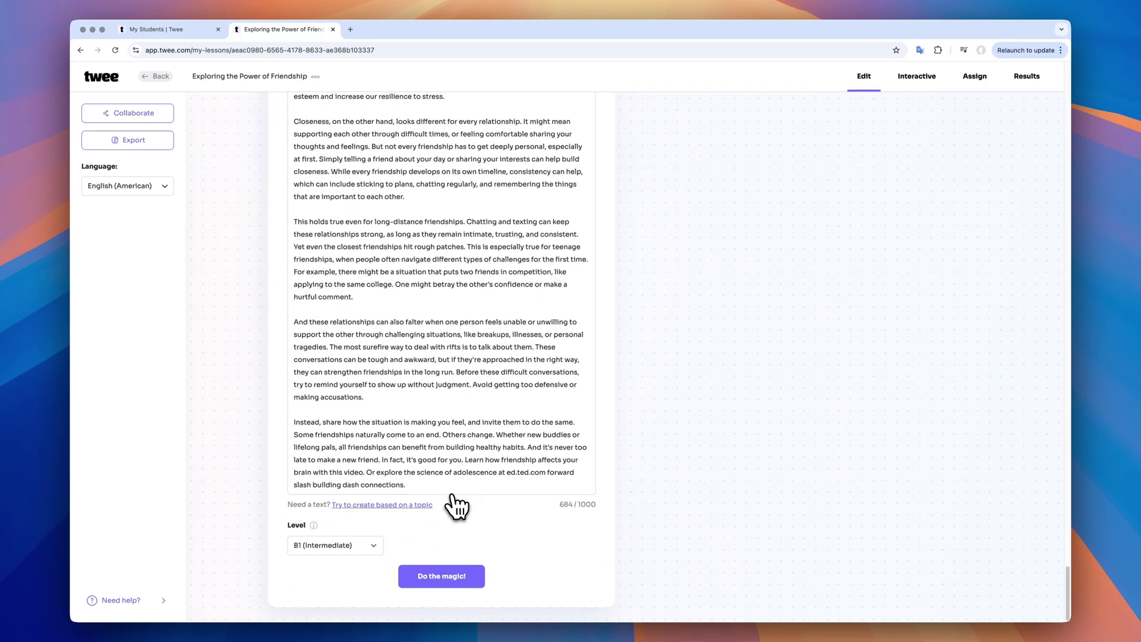
click(368, 545)
click(382, 483)
click(440, 579)
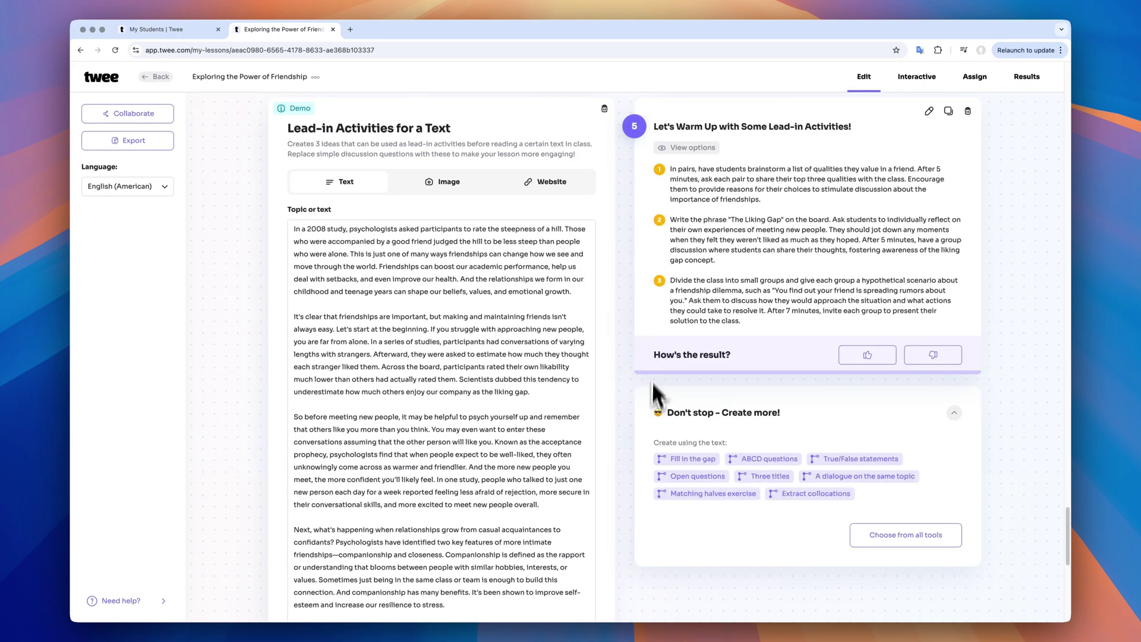
scroll(652, 443, up, 20)
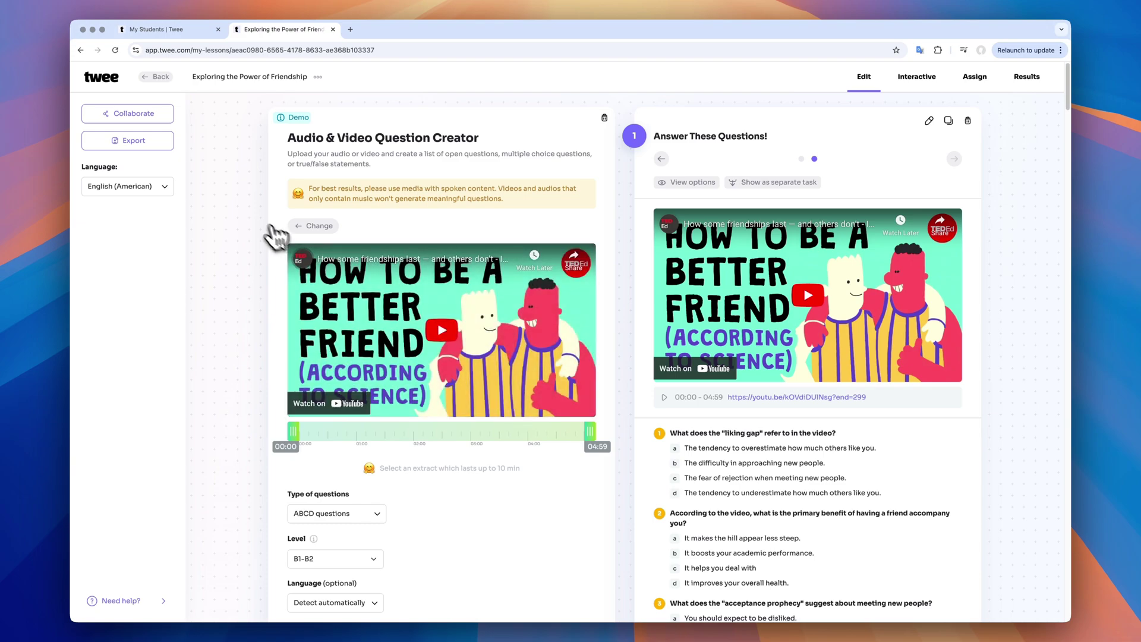
Export the lesson via Save as PDF with correct answers and page numbers included
click(153, 141)
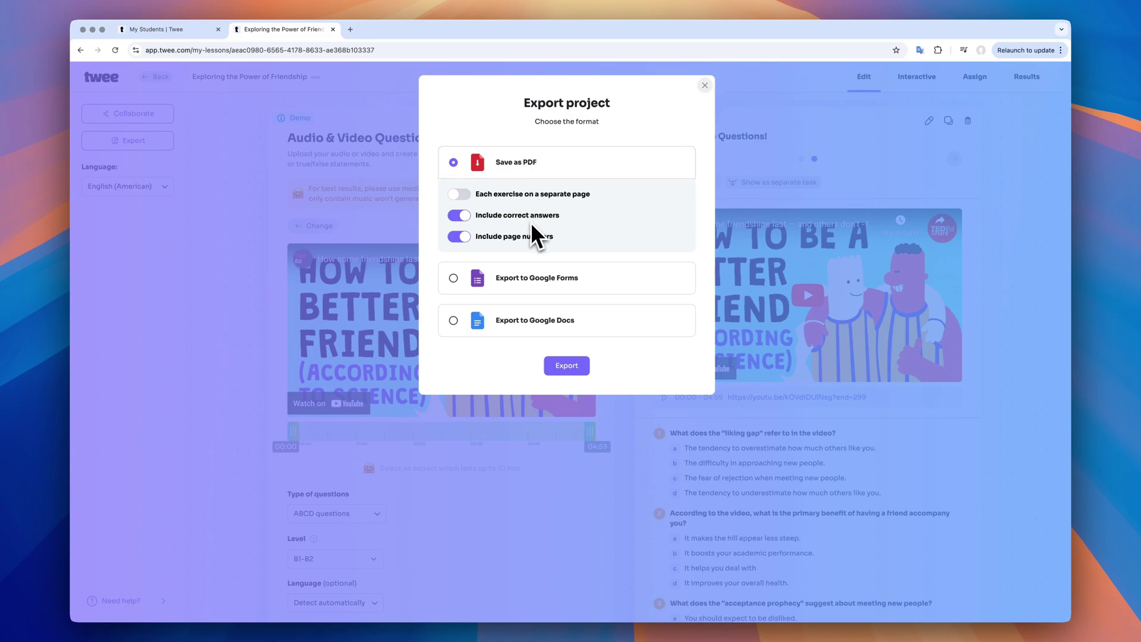
click(512, 218)
click(512, 217)
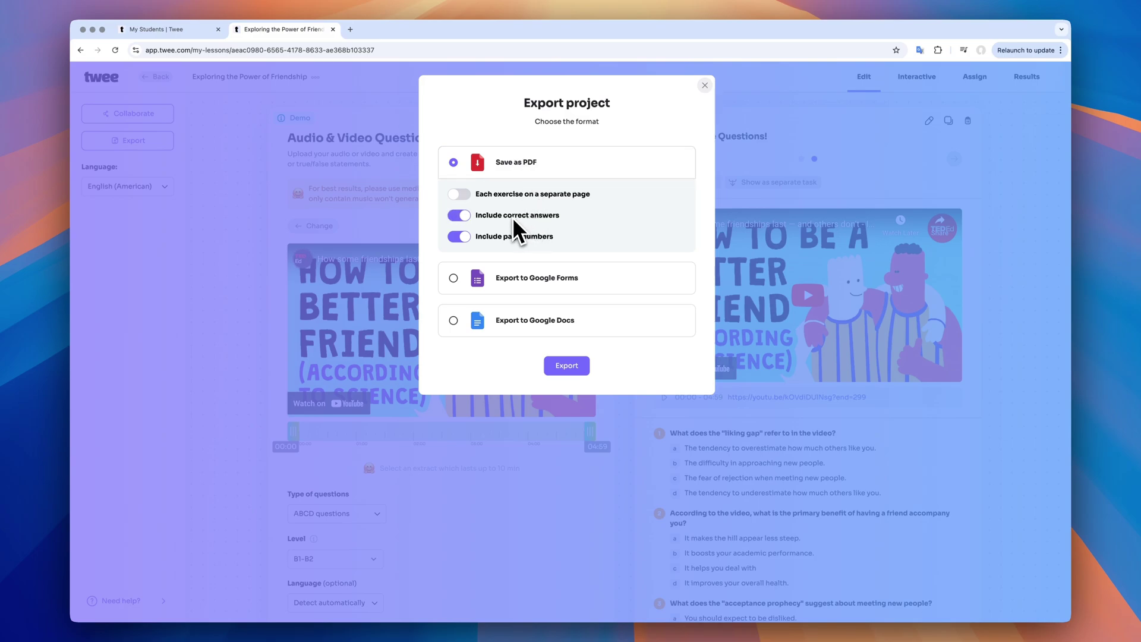
click(569, 370)
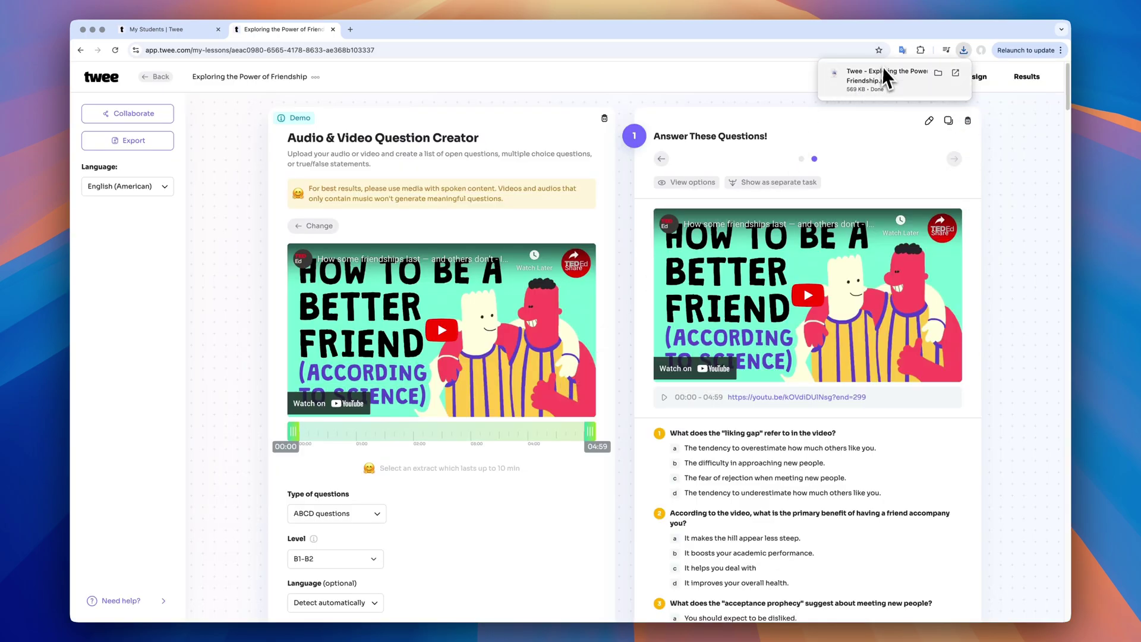
Open the downloaded PDF, scroll through its seven pages, then return to the Twee lesson tab
click(881, 71)
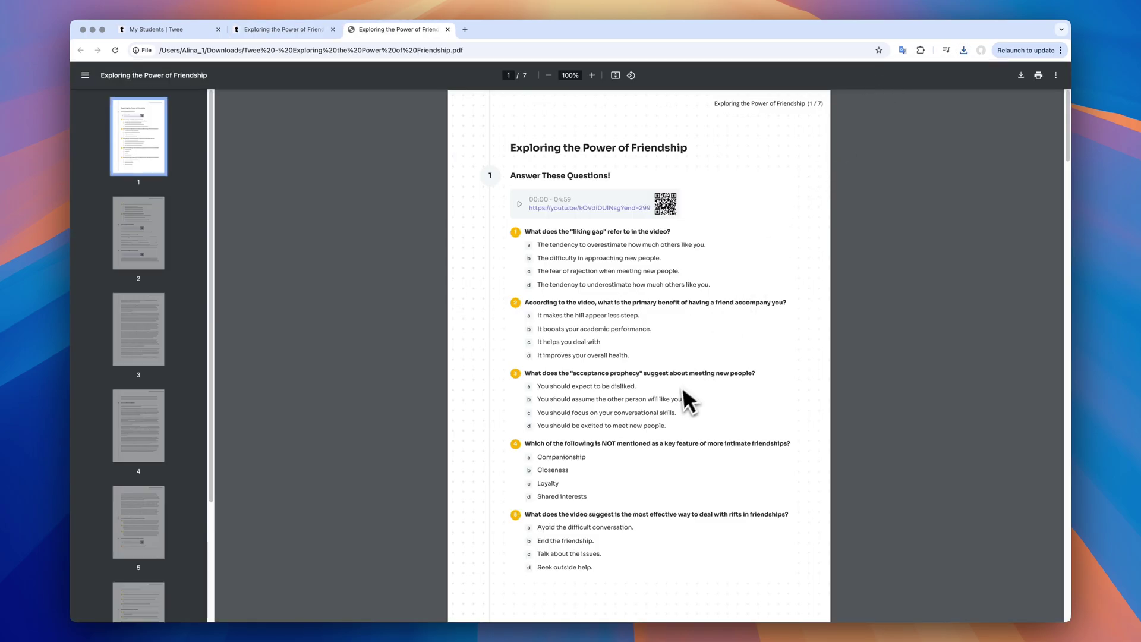
scroll(679, 390, down, 2)
scroll(679, 397, down, 10)
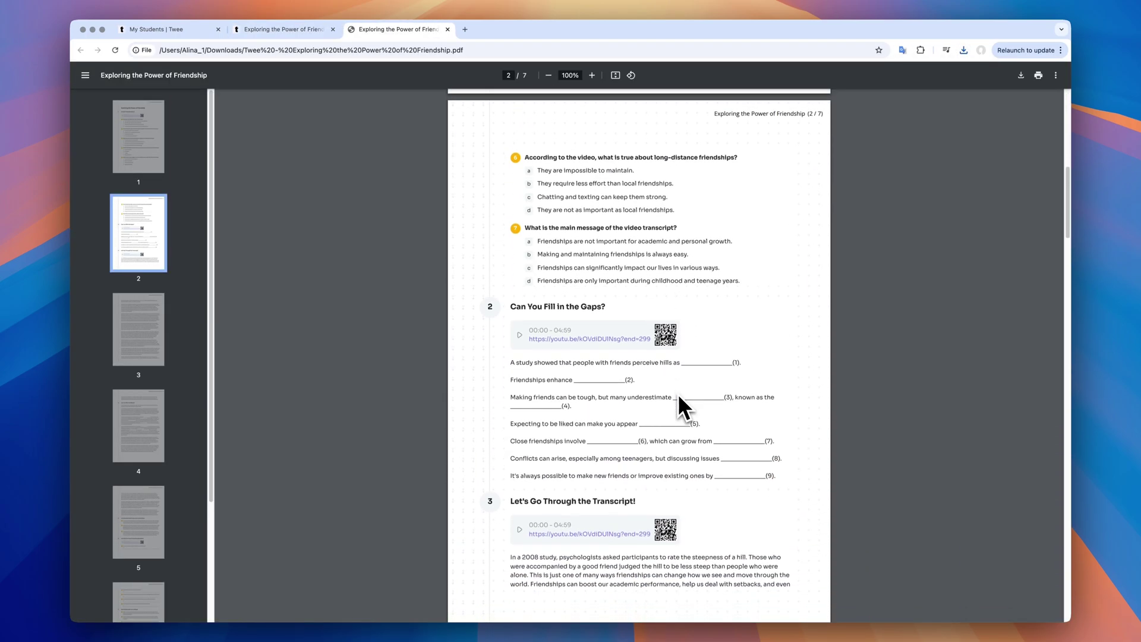
scroll(679, 397, down, 15)
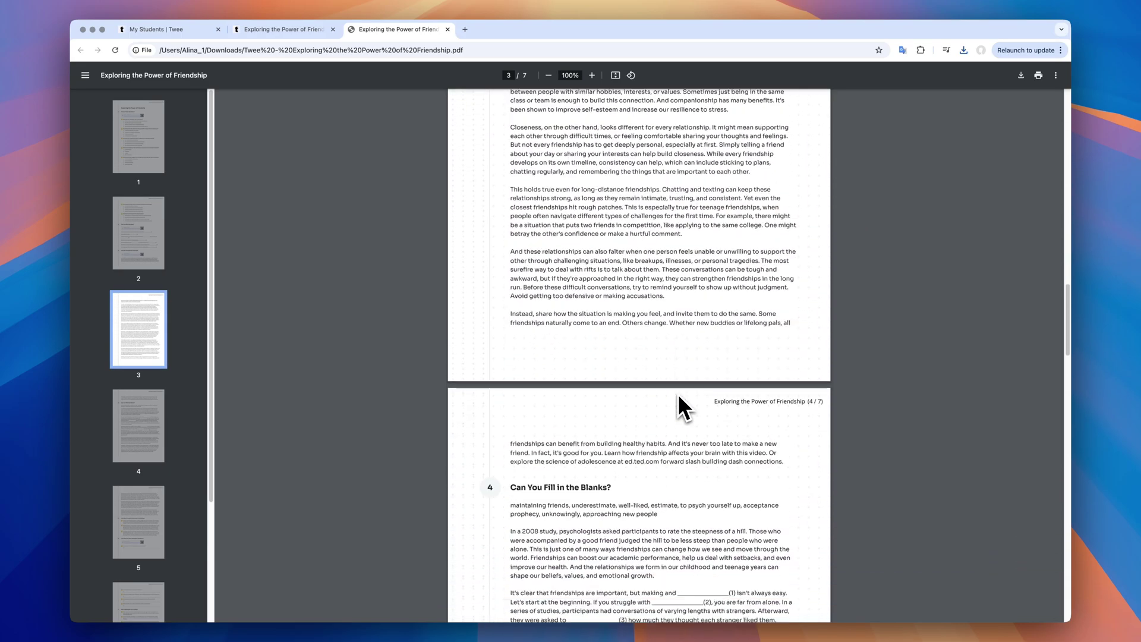
scroll(679, 397, down, 6)
scroll(677, 401, up, 20)
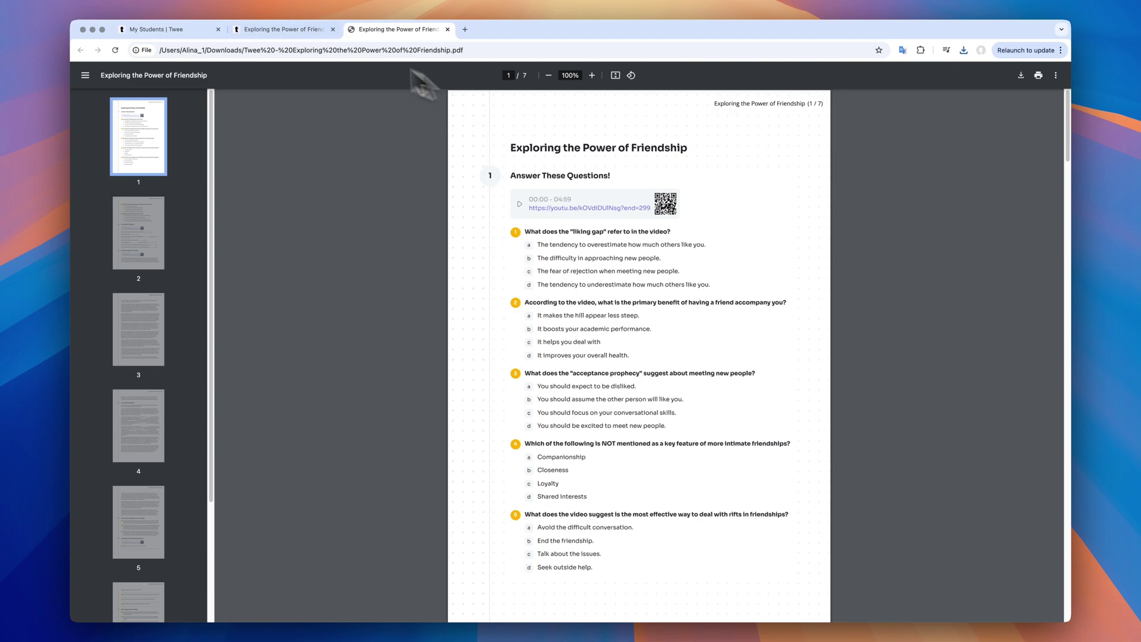
click(343, 31)
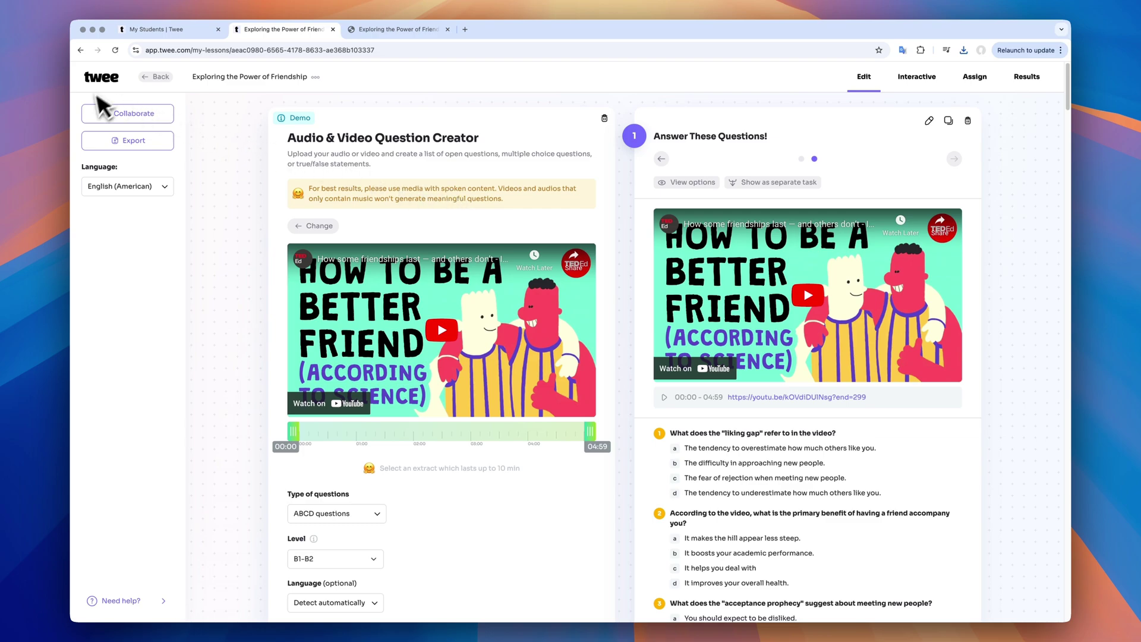
click(131, 142)
click(478, 278)
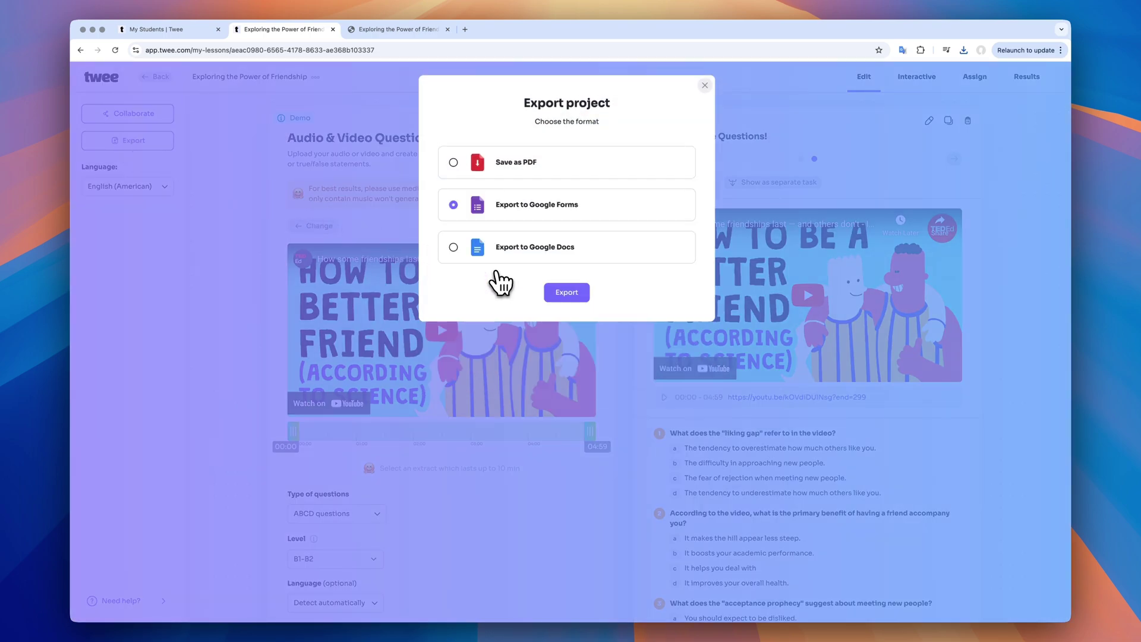
click(567, 294)
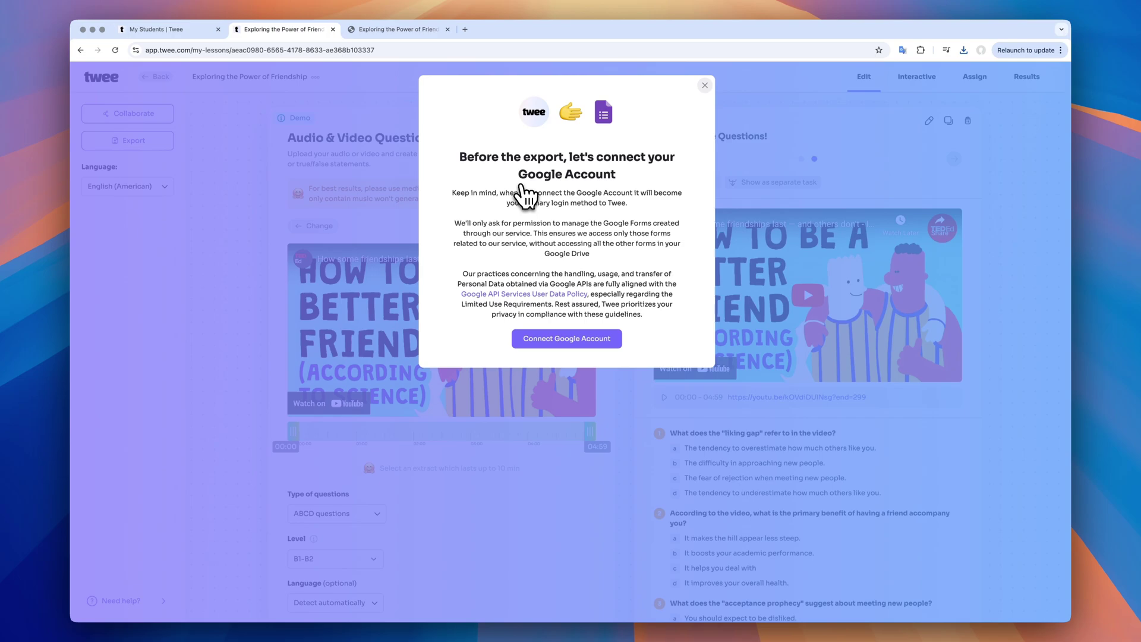
click(704, 87)
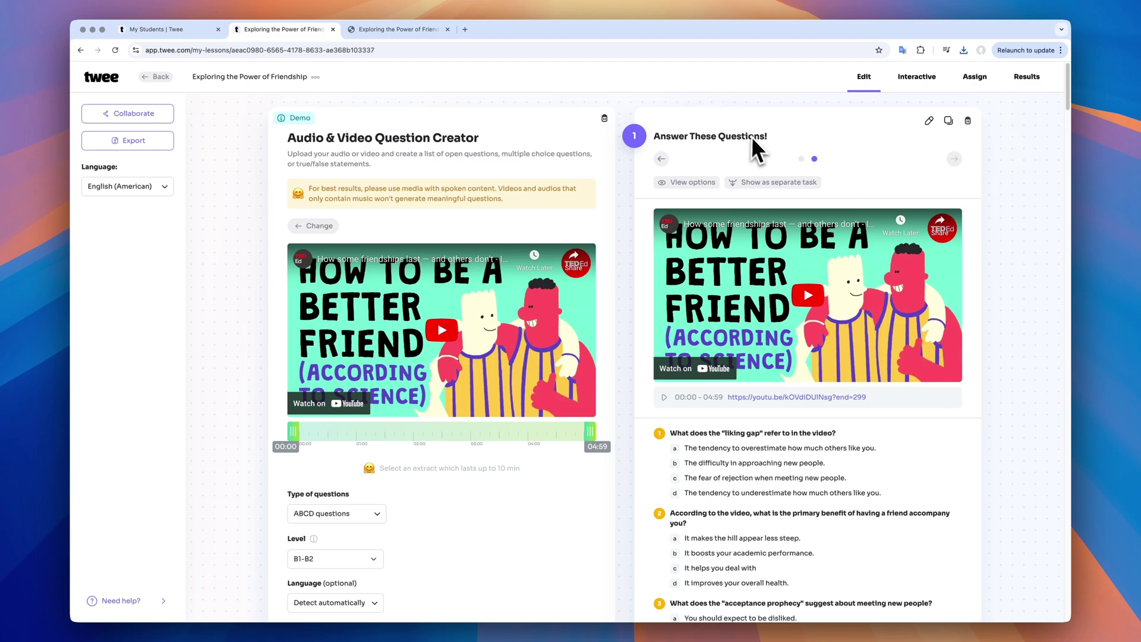
click(919, 79)
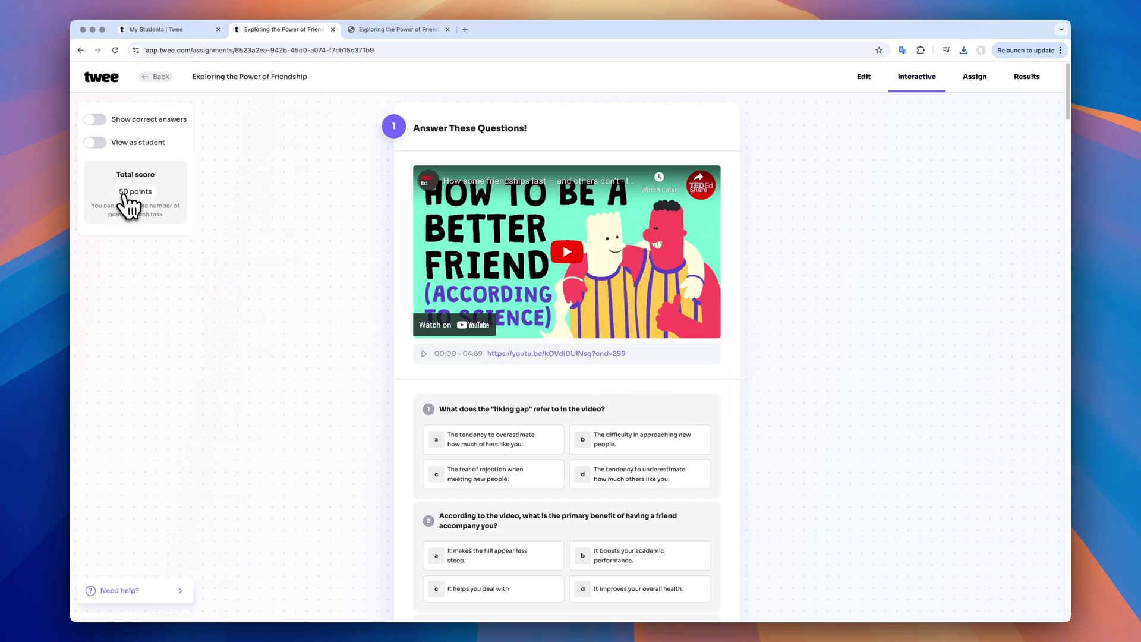
scroll(310, 397, down, 12)
scroll(321, 404, down, 2)
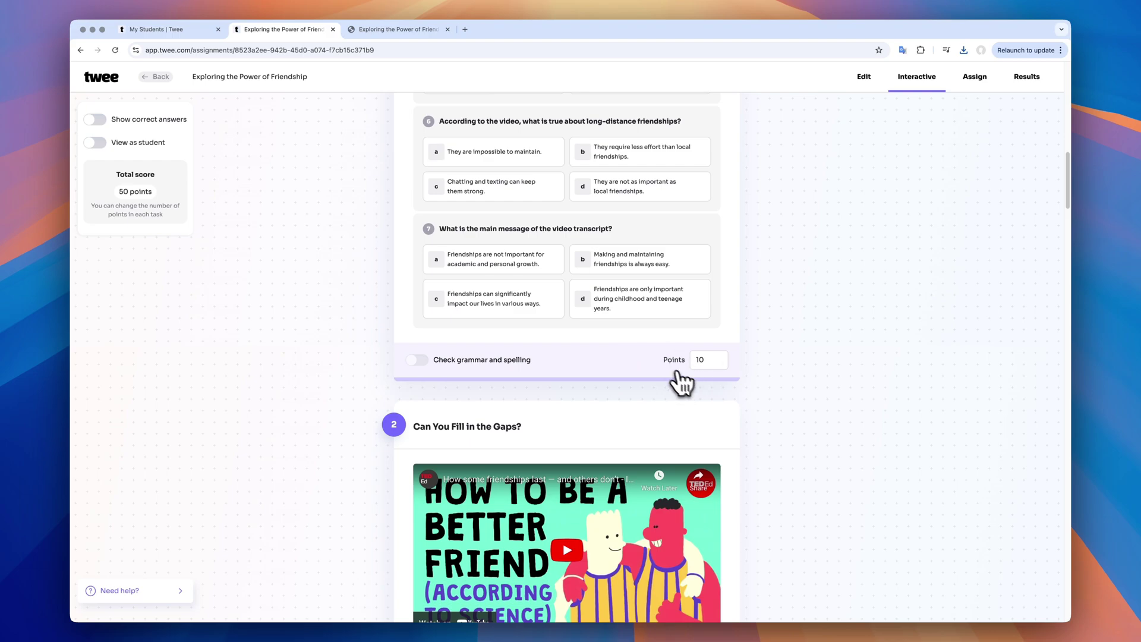
scroll(446, 428, down, 6)
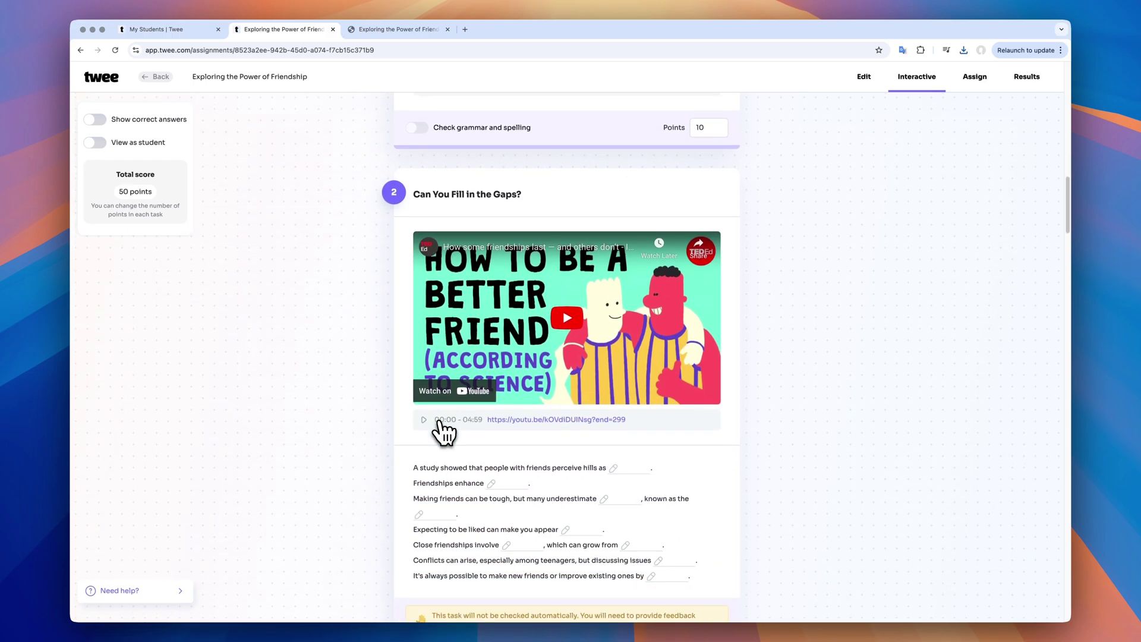
scroll(442, 432, down, 1)
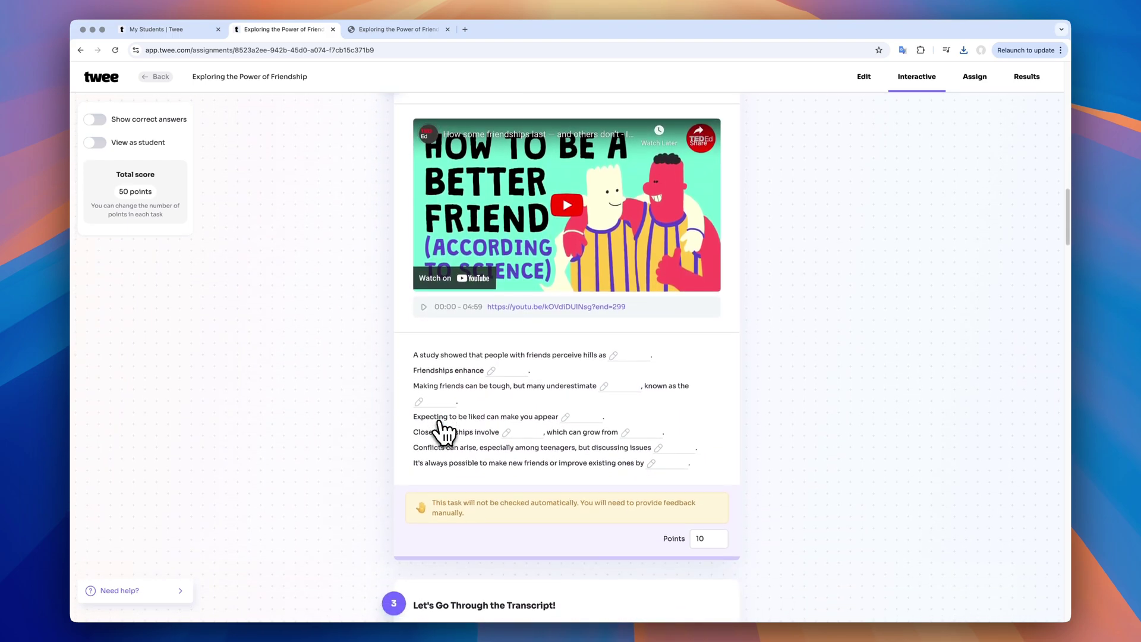
scroll(442, 432, down, 8)
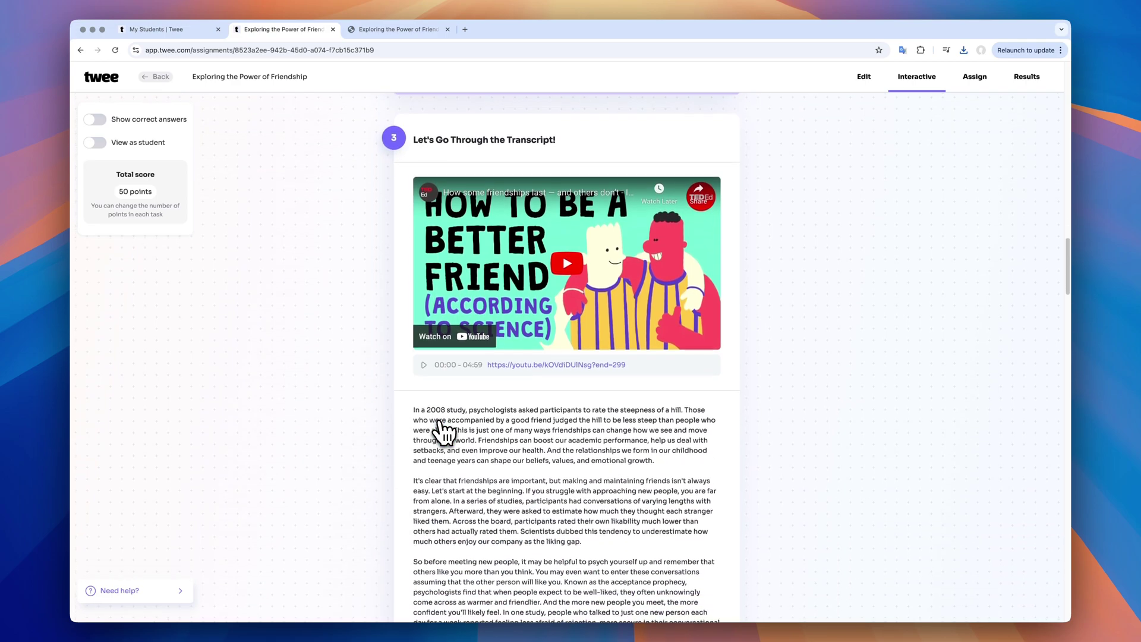
scroll(442, 432, down, 13)
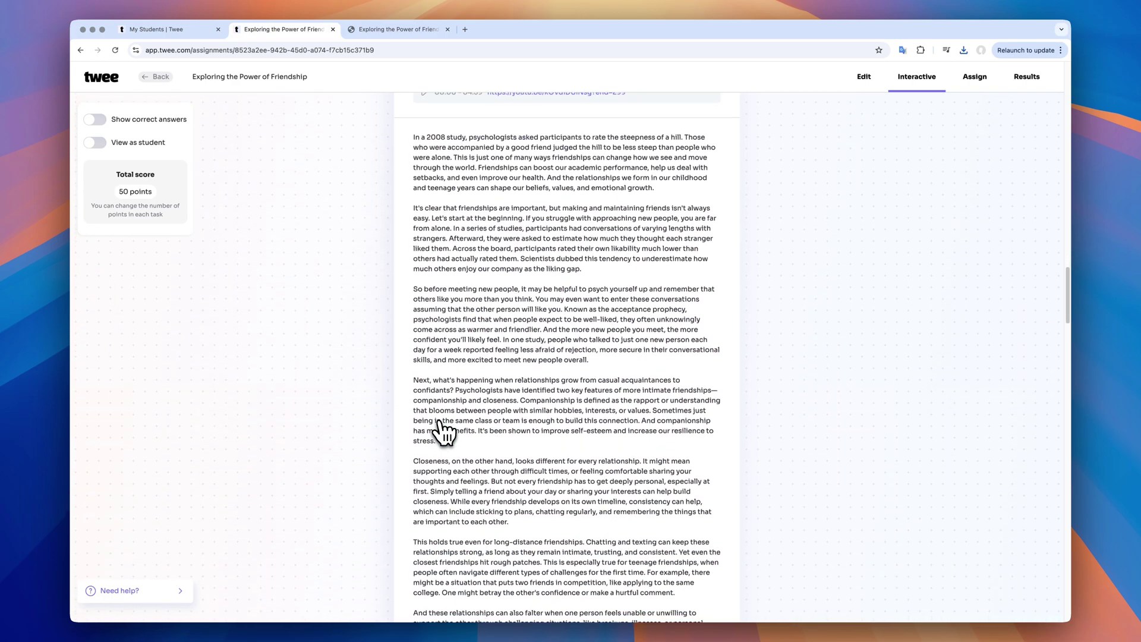
Preview the lesson as a student, answer questions 1–4 (a, b, a, Closeness), then return to editing
scroll(442, 432, down, 6)
click(162, 144)
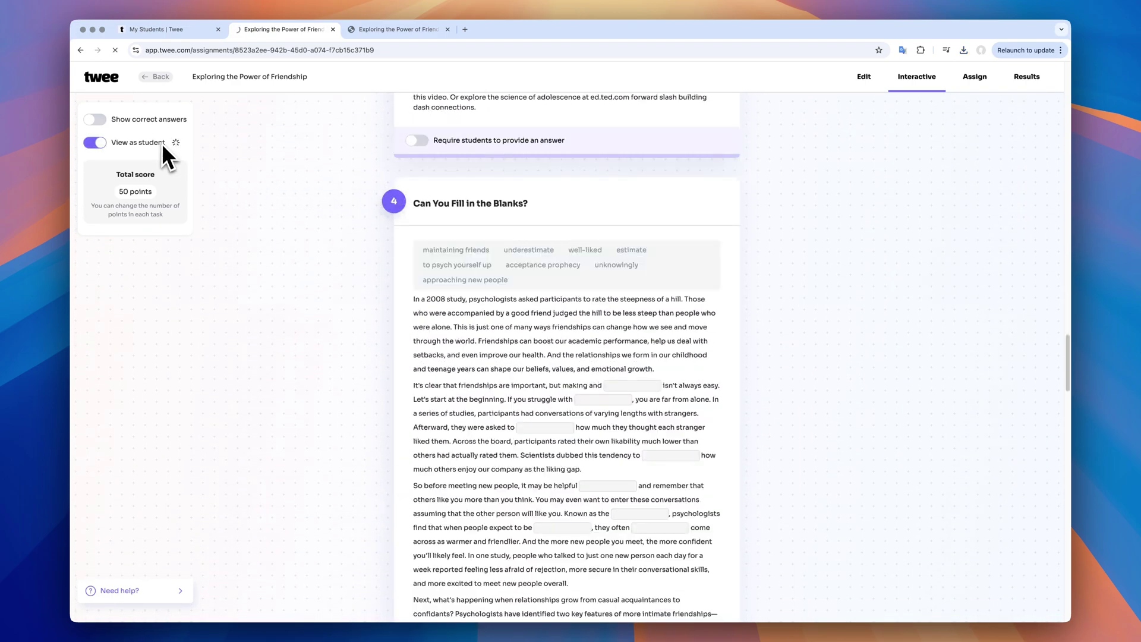
click(534, 451)
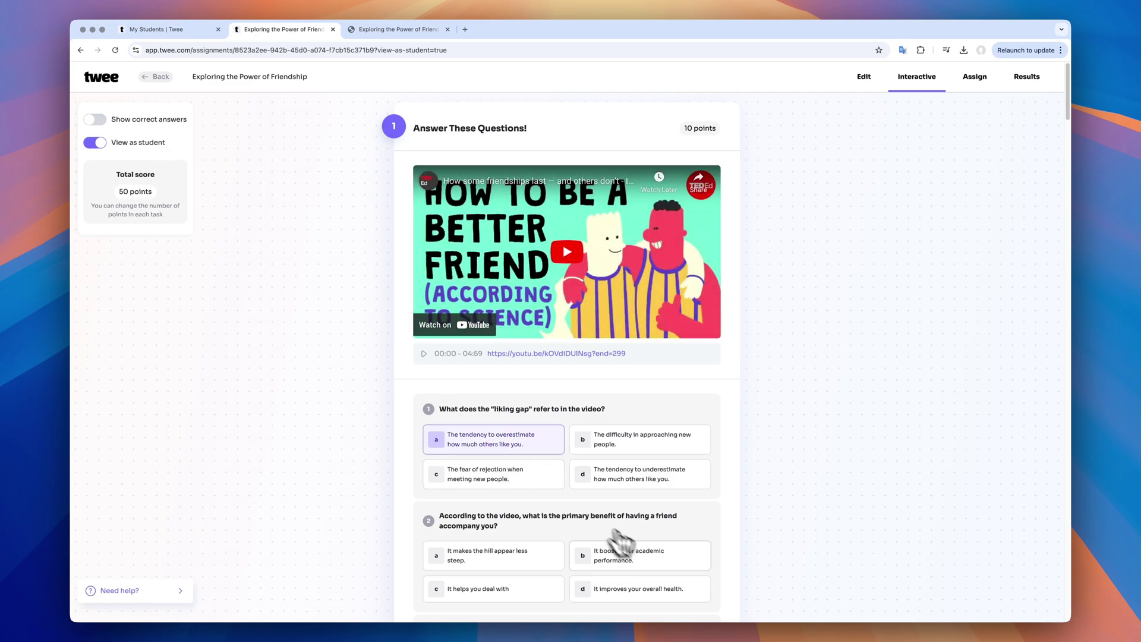
click(647, 561)
scroll(647, 562, down, 3)
click(538, 506)
scroll(538, 508, down, 2)
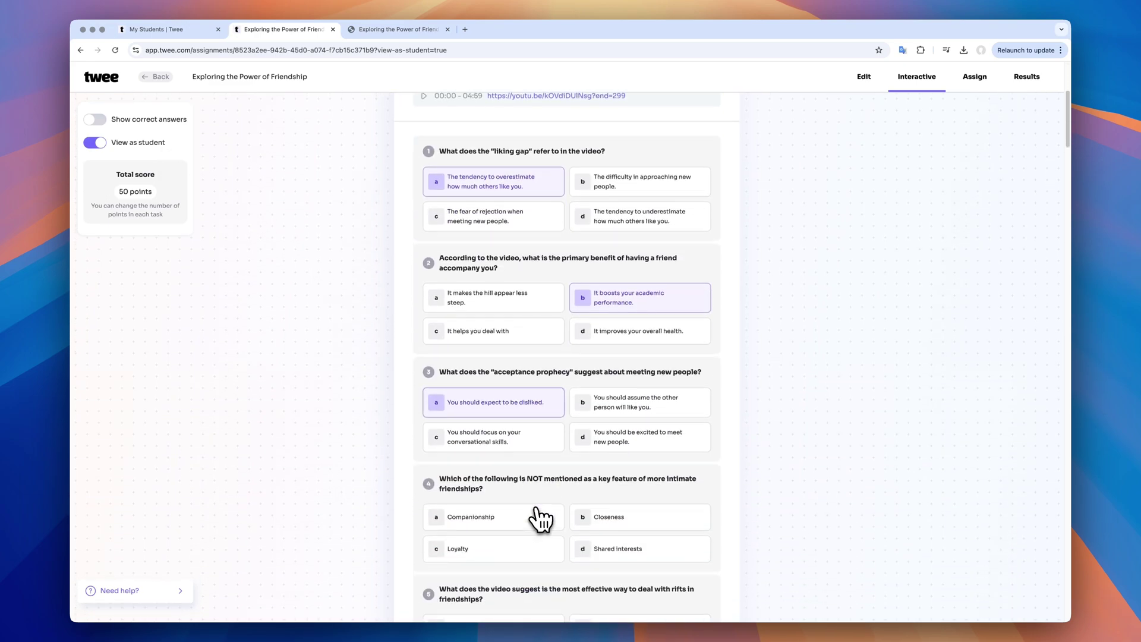
click(652, 525)
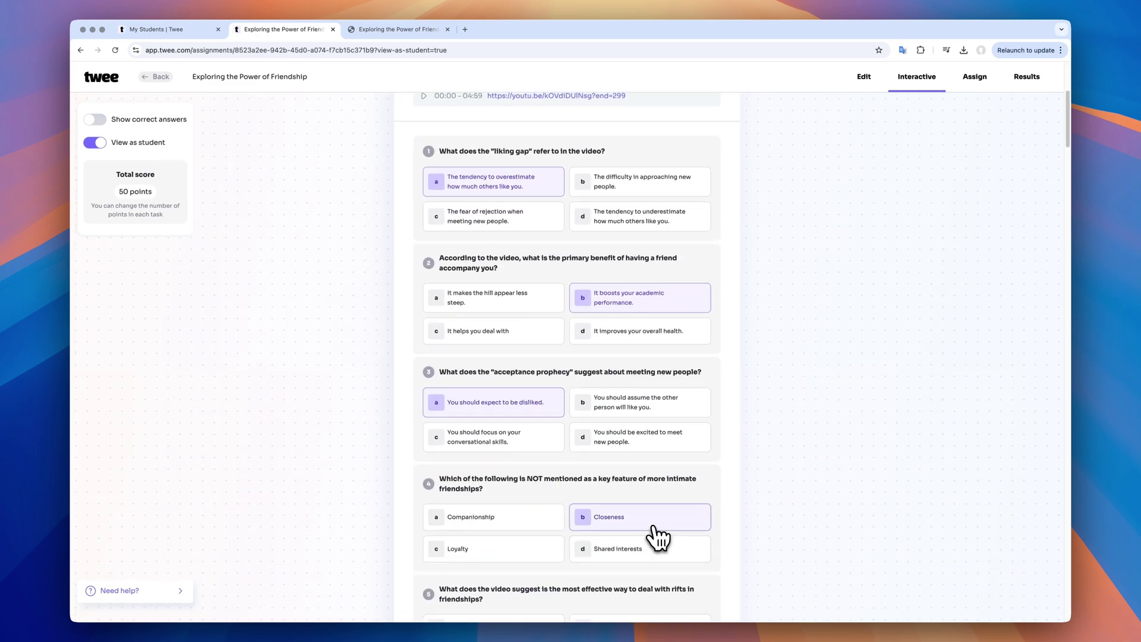
click(863, 76)
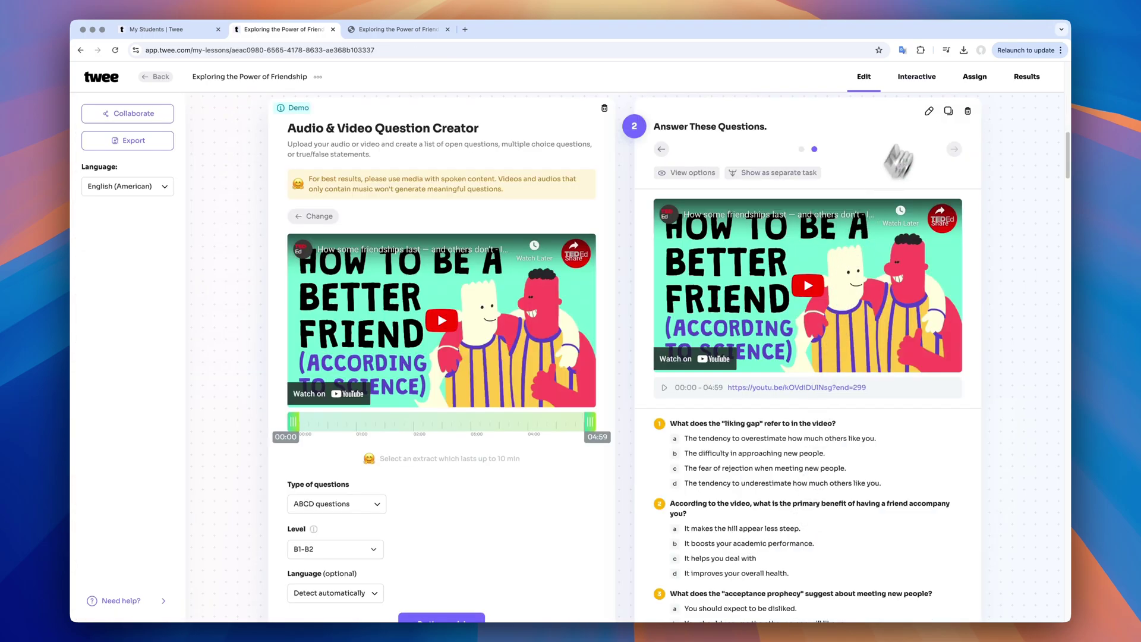
Open the friendship lesson's Assign page and copy its student share link
click(977, 80)
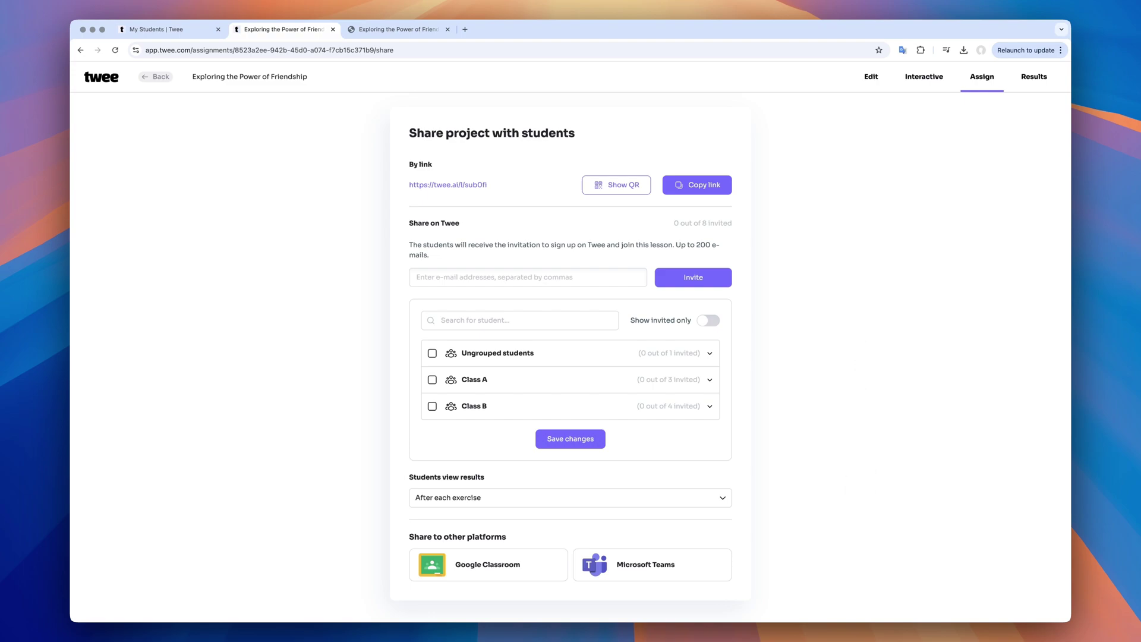
click(715, 194)
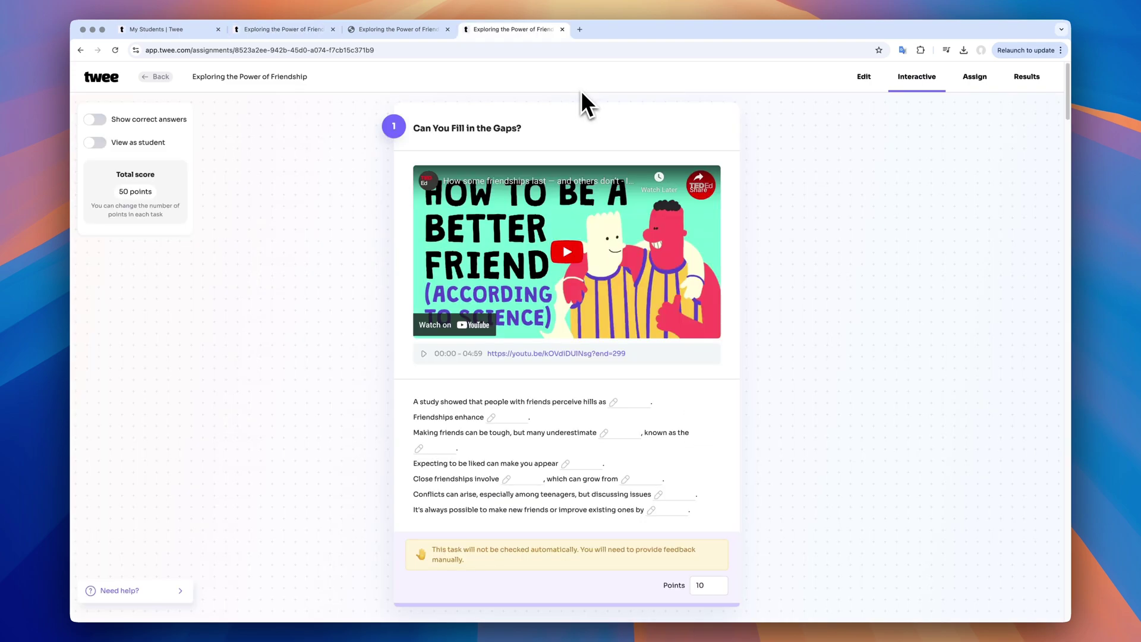
Scroll through the shared friendship lesson opened from the copied link
scroll(572, 429, down, 10)
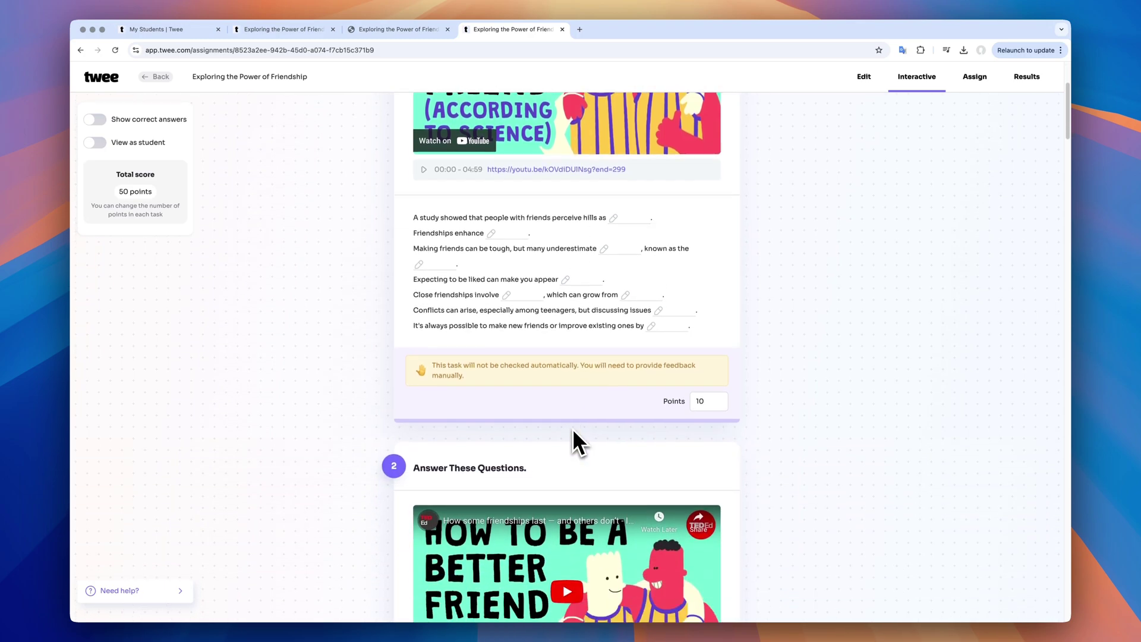
scroll(572, 428, down, 15)
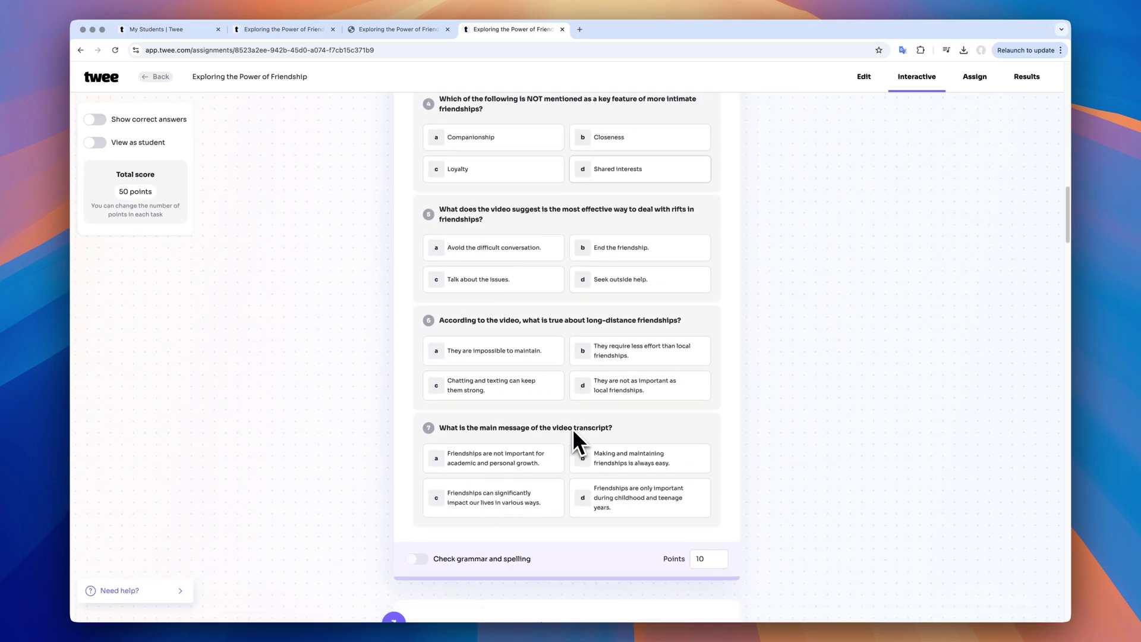
scroll(572, 429, down, 4)
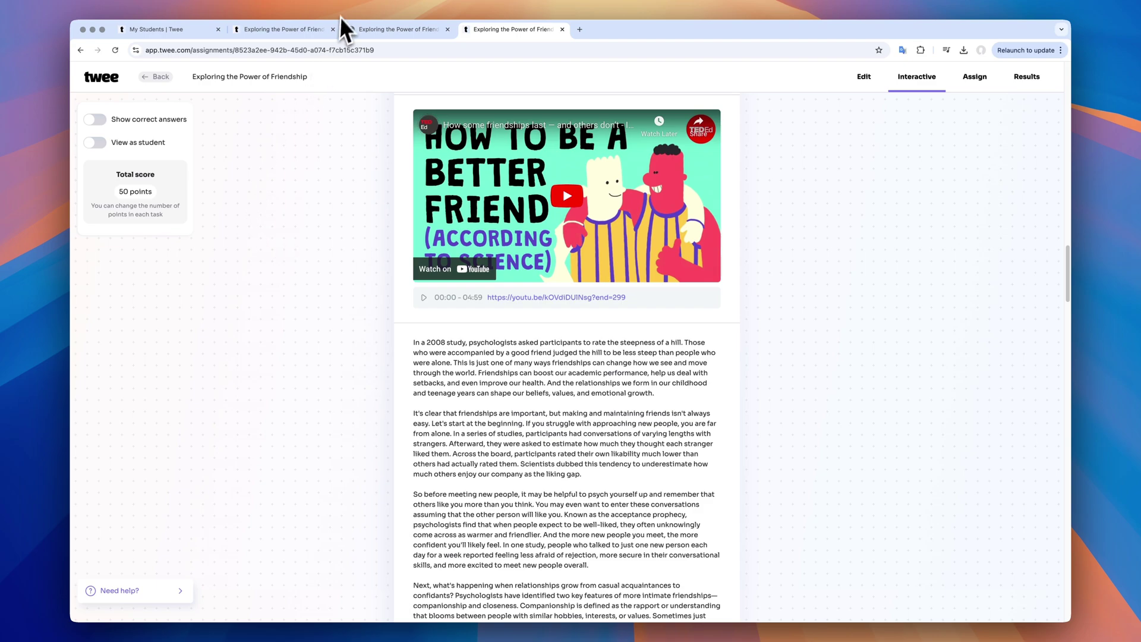
Open one student's graded answers in The Power of Libraries results and scroll through them
click(320, 29)
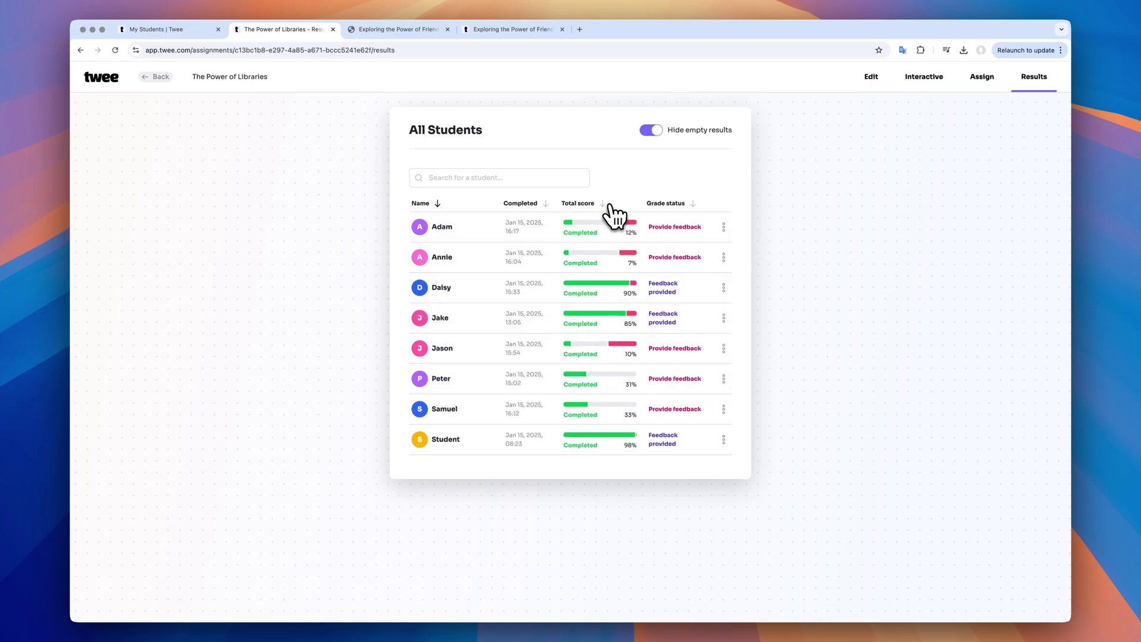
click(567, 288)
scroll(523, 368, down, 10)
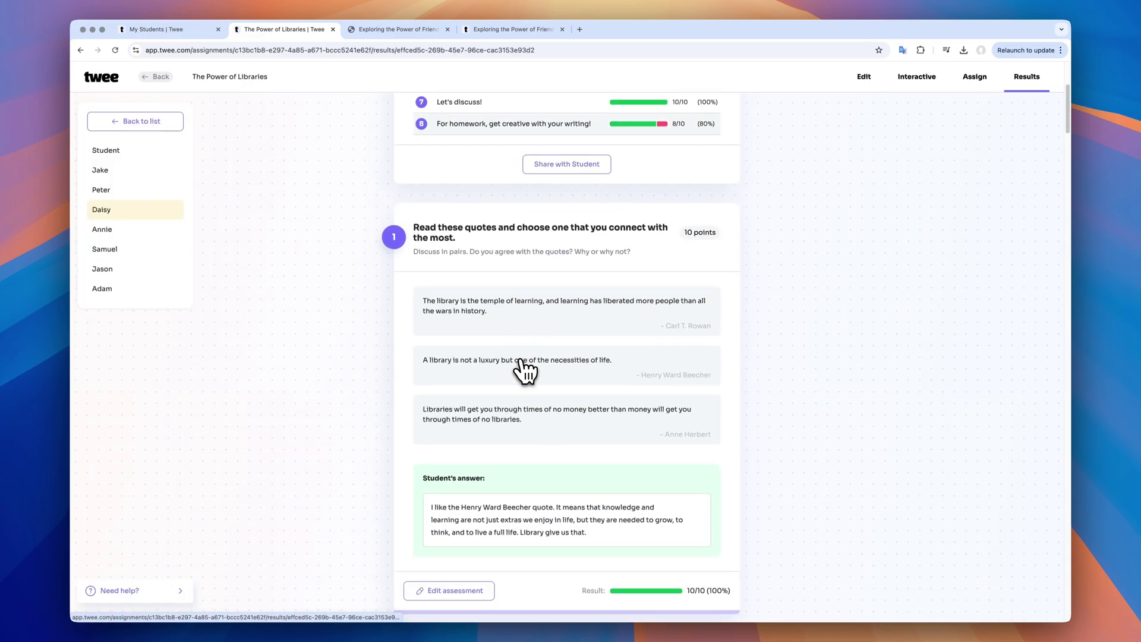
scroll(525, 371, down, 20)
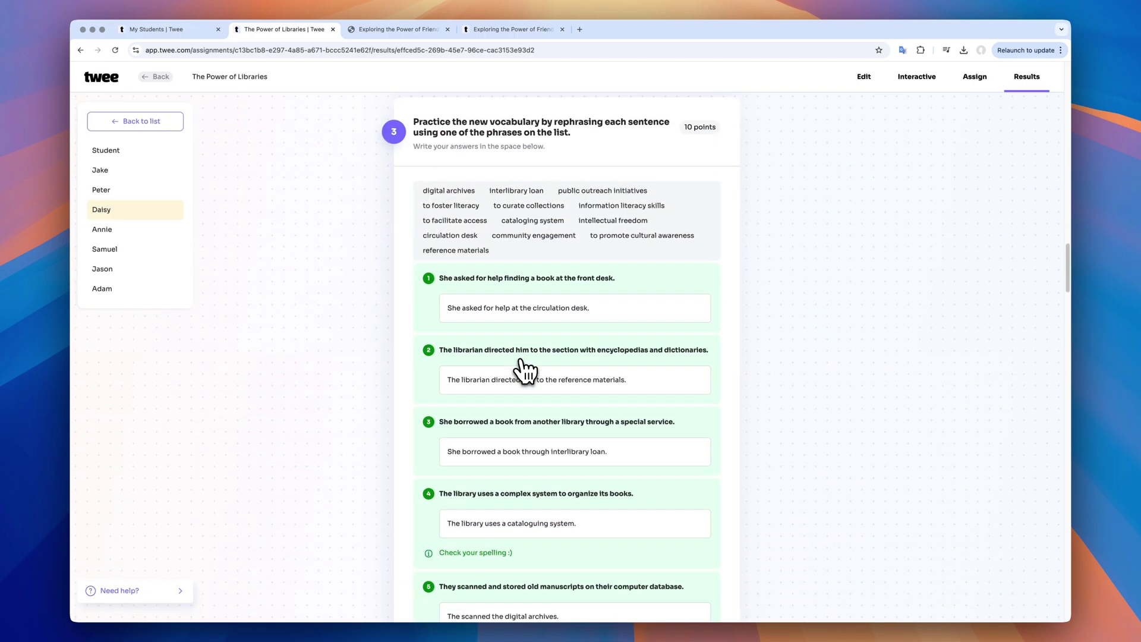
scroll(525, 371, down, 15)
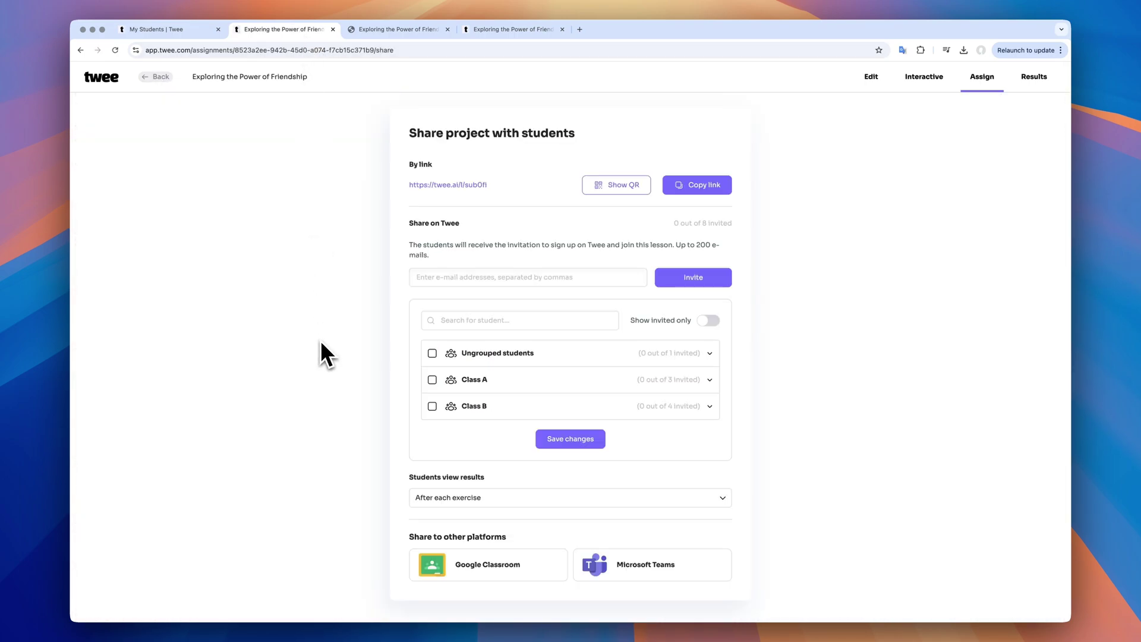
click(629, 186)
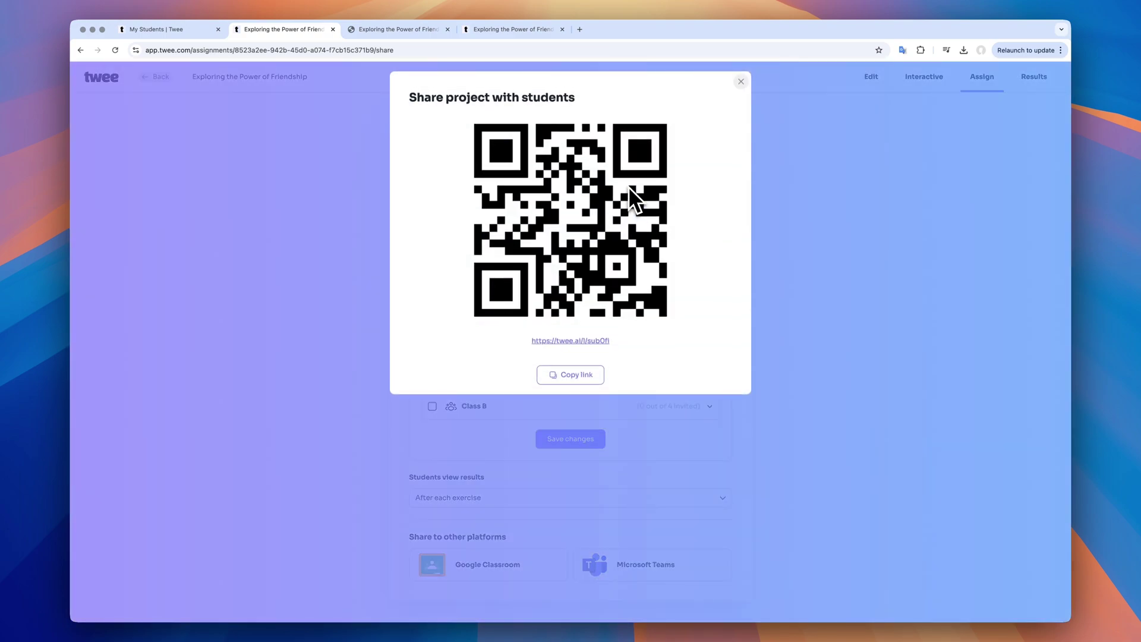
click(741, 82)
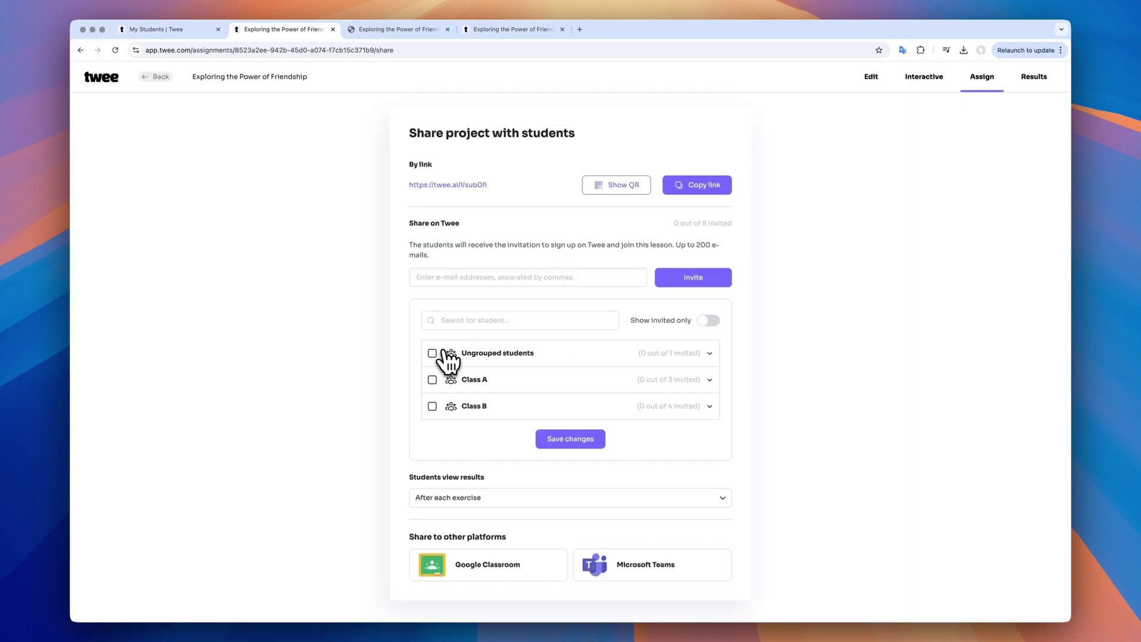
Enter a student's e-mail in the invite field and expand the Class A and Class B student lists
click(543, 277)
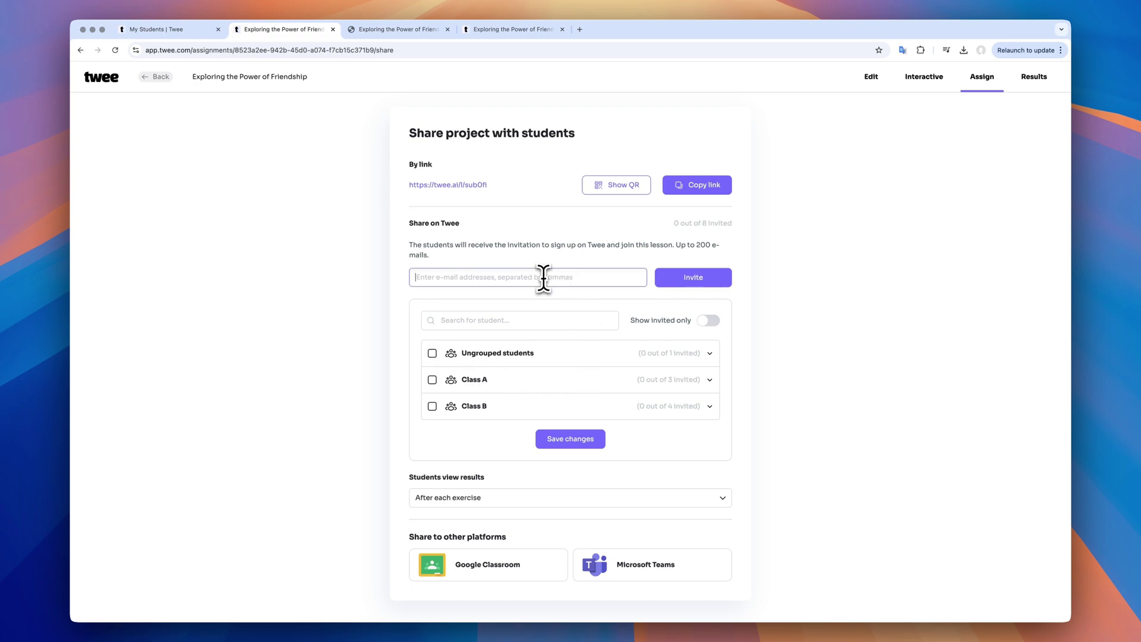
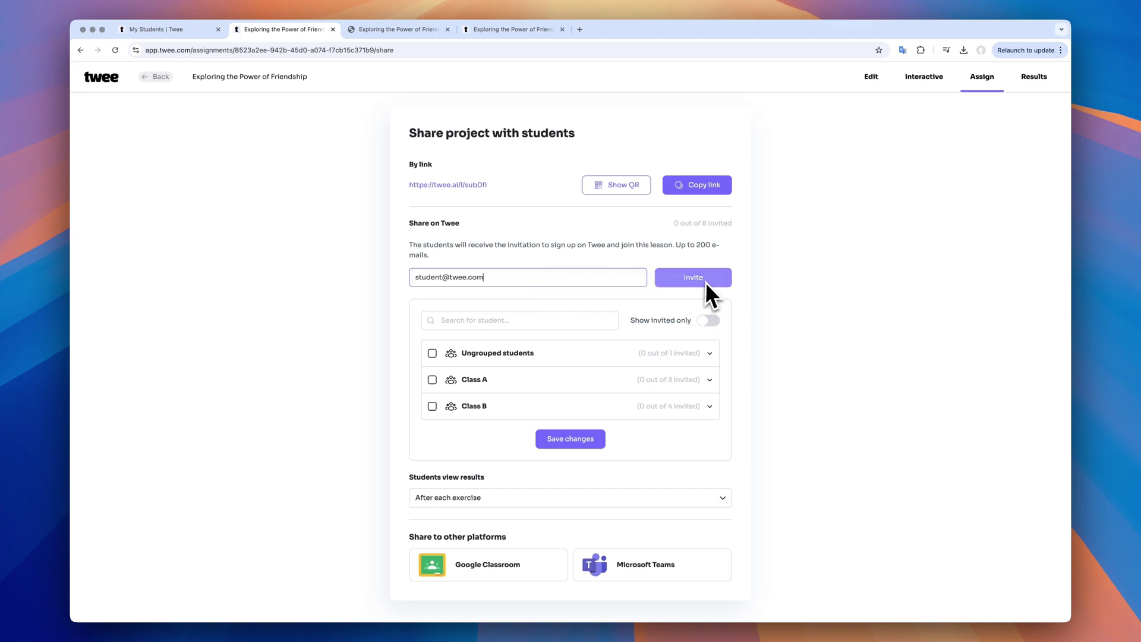
click(471, 383)
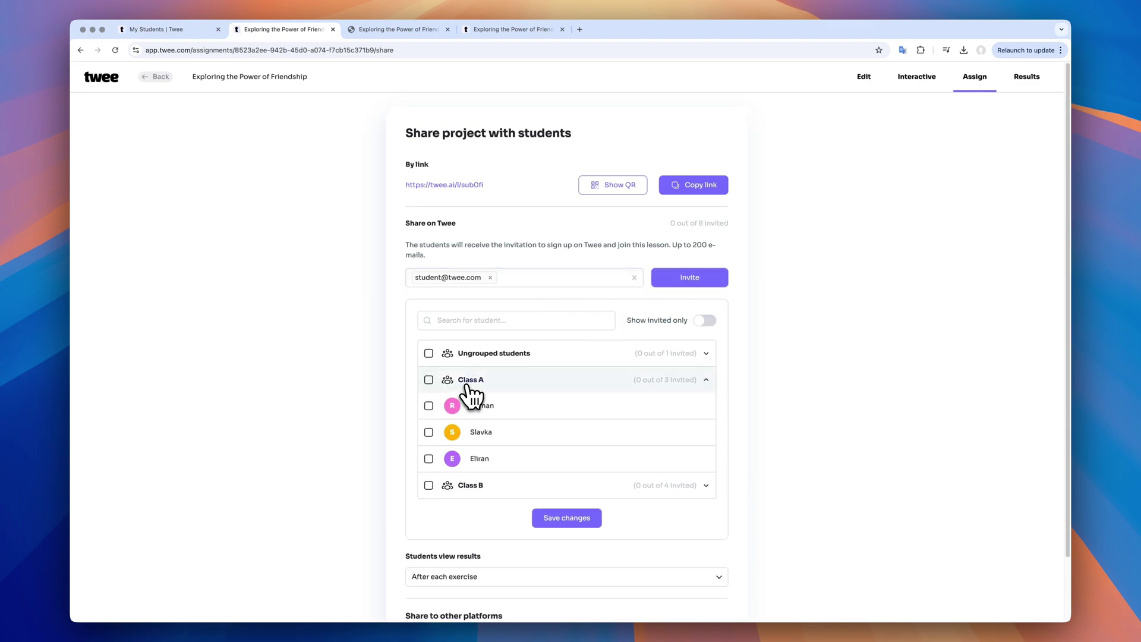
click(499, 484)
scroll(500, 484, down, 3)
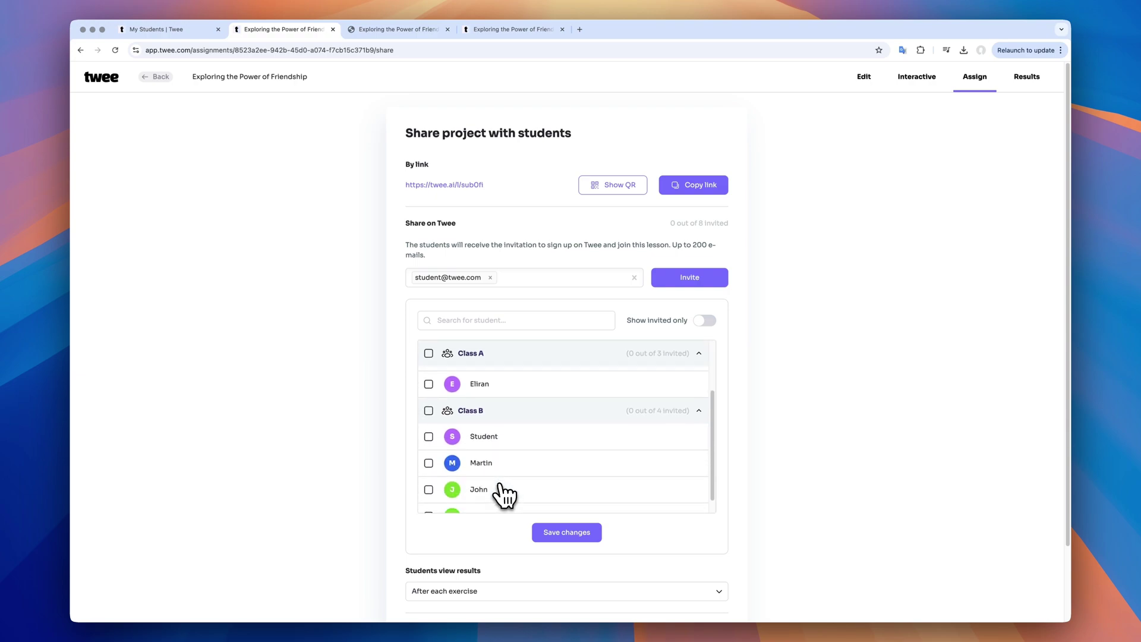
scroll(504, 493, down, 1)
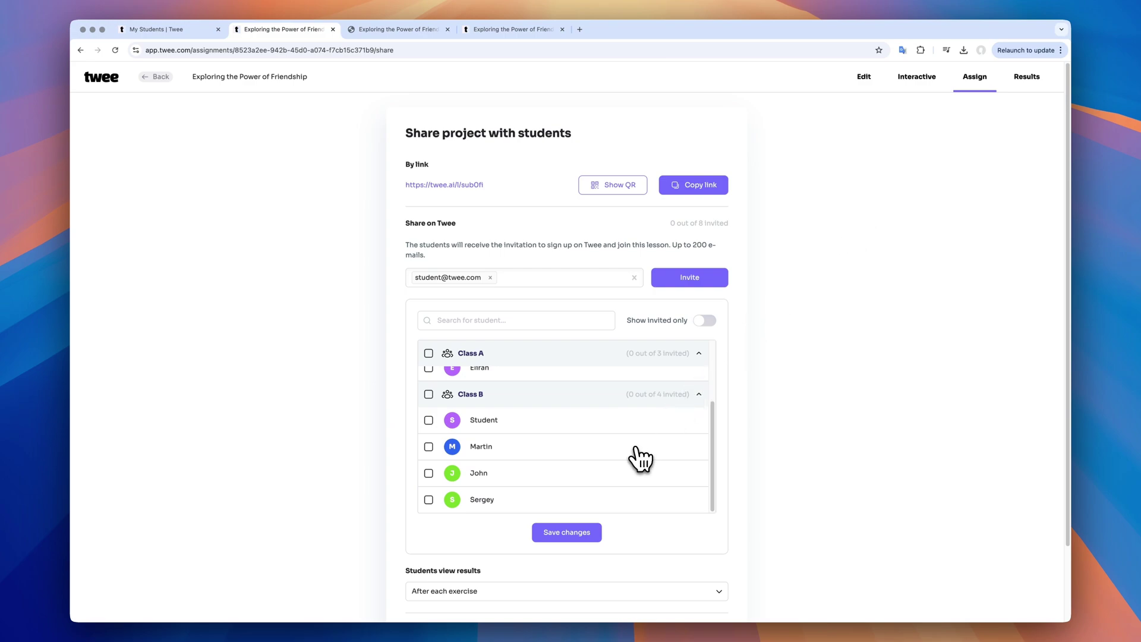
scroll(640, 458, up, 3)
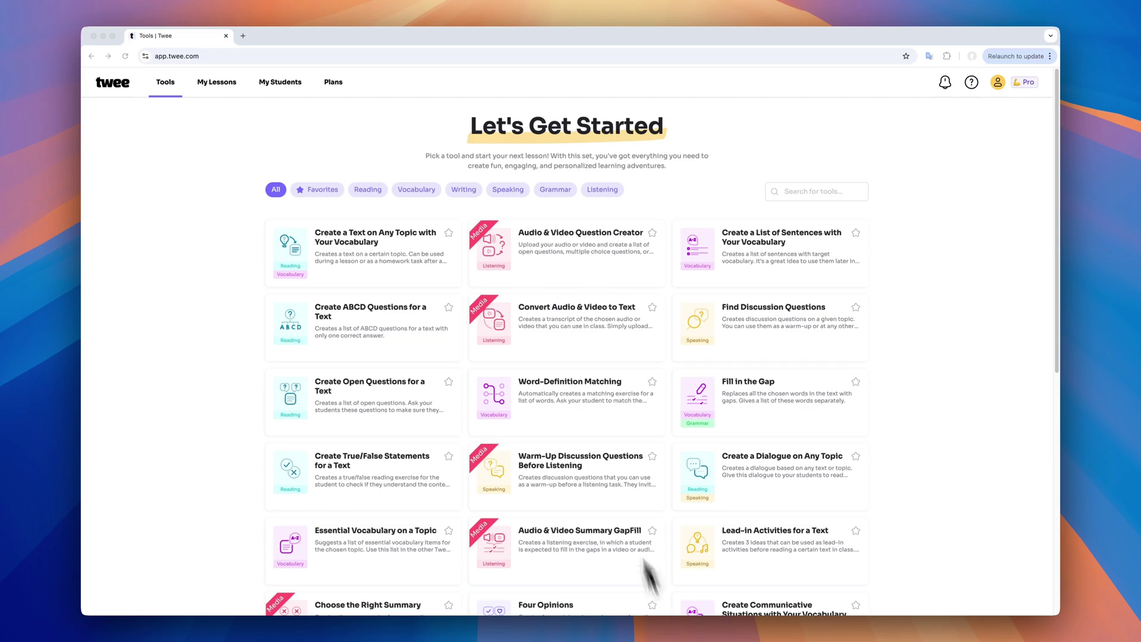
click(389, 261)
click(389, 261)
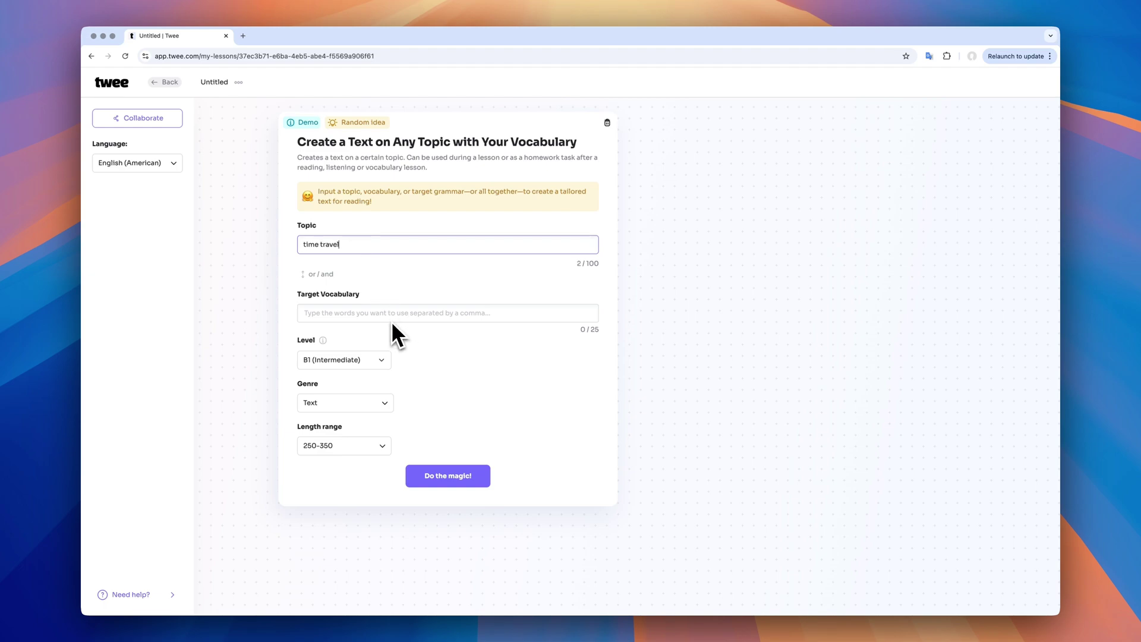
click(377, 311)
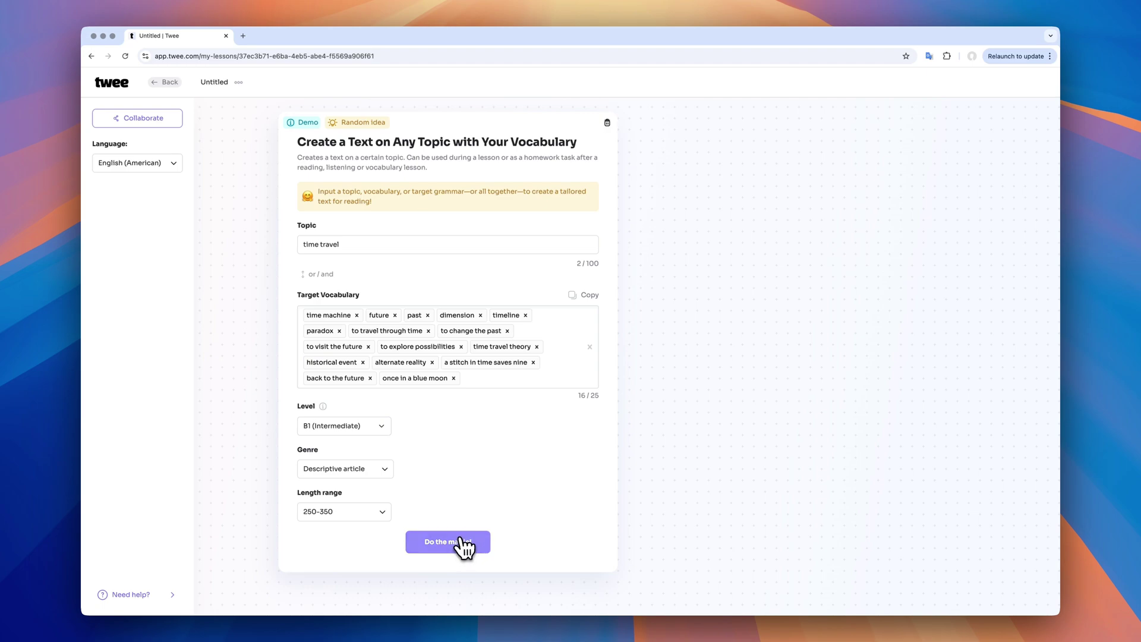
click(461, 538)
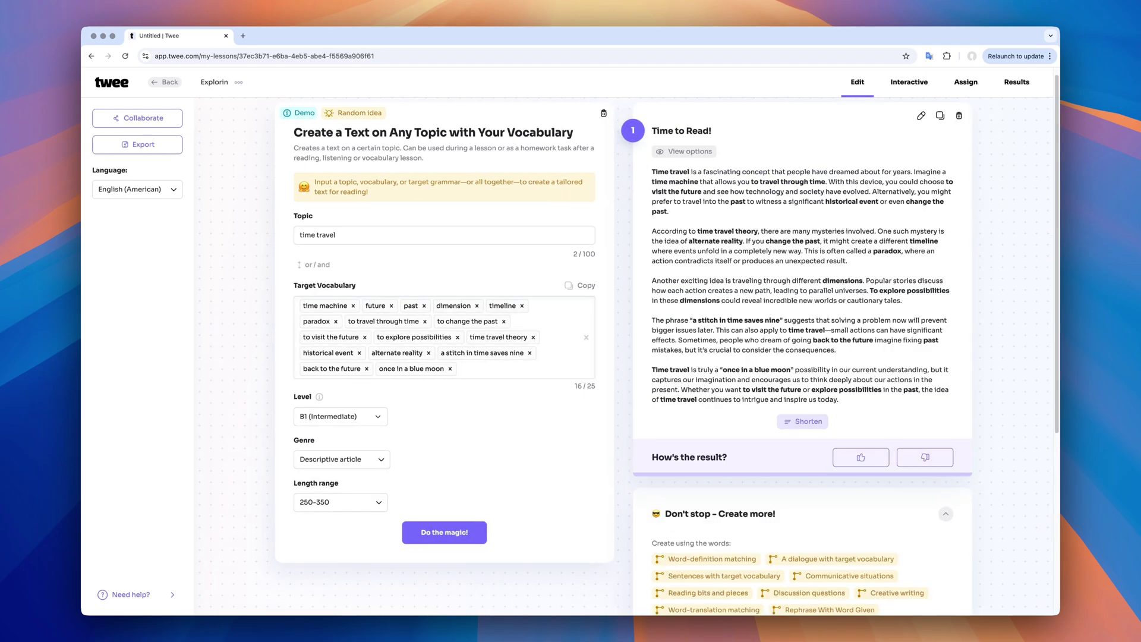
scroll(929, 484, down, 5)
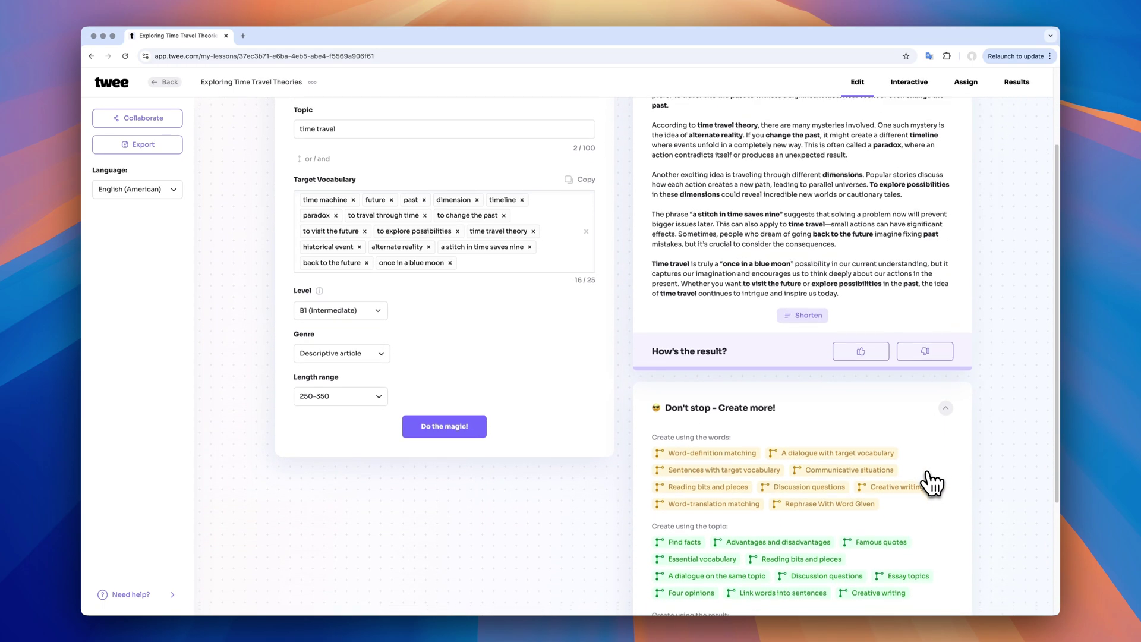
scroll(932, 484, down, 2)
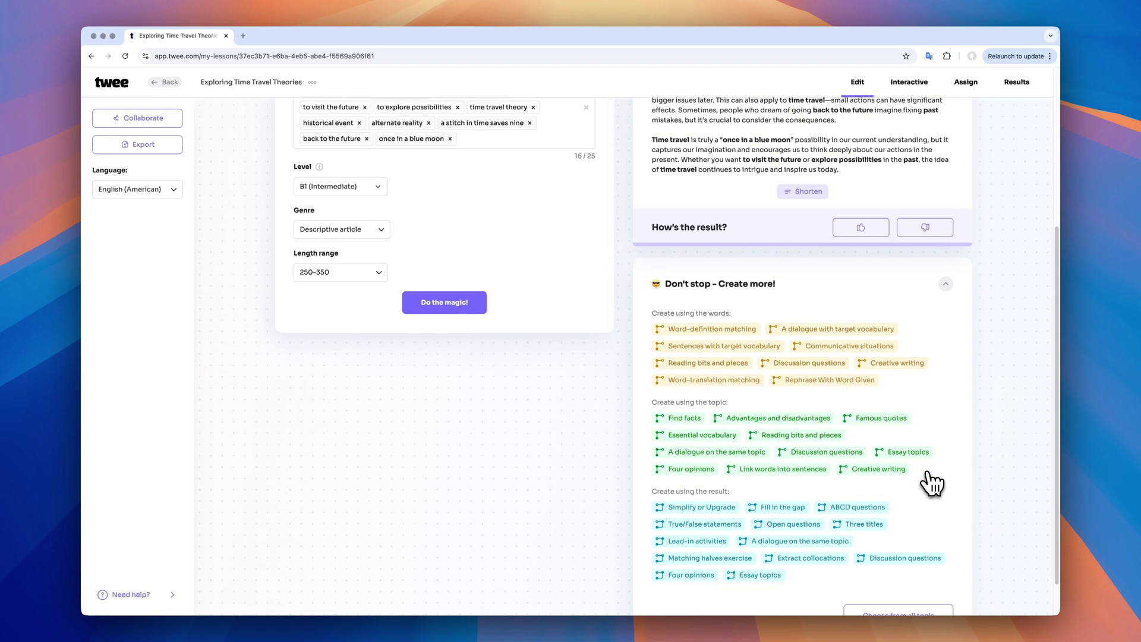
scroll(931, 484, down, 1)
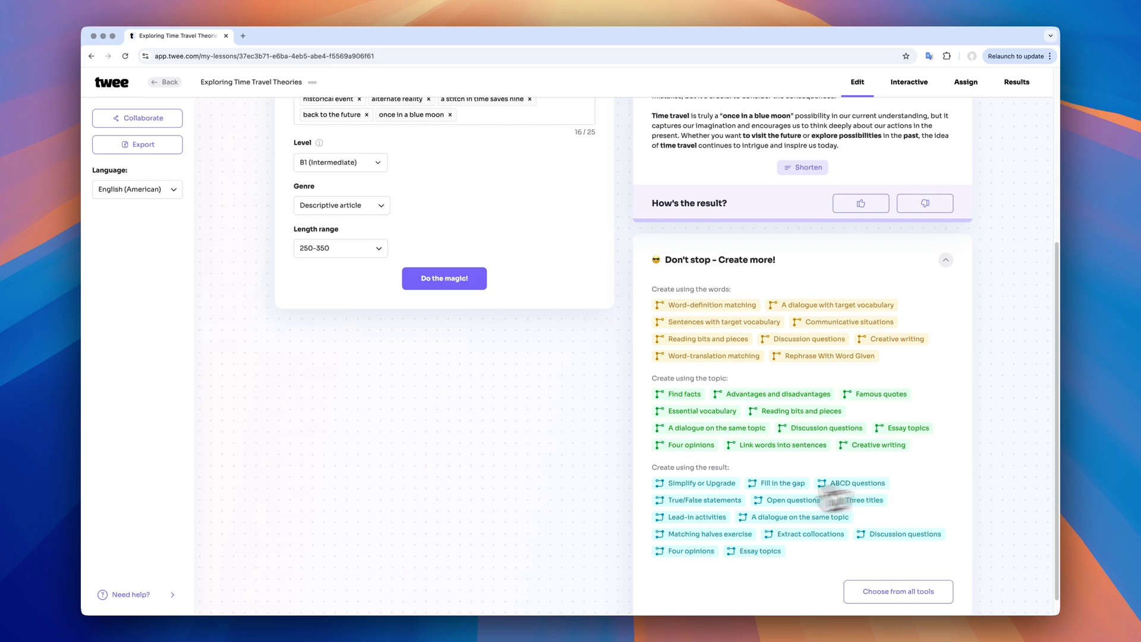
Generate a True/False statements activity with seven B1-B2 statements from the time-travel text
click(701, 500)
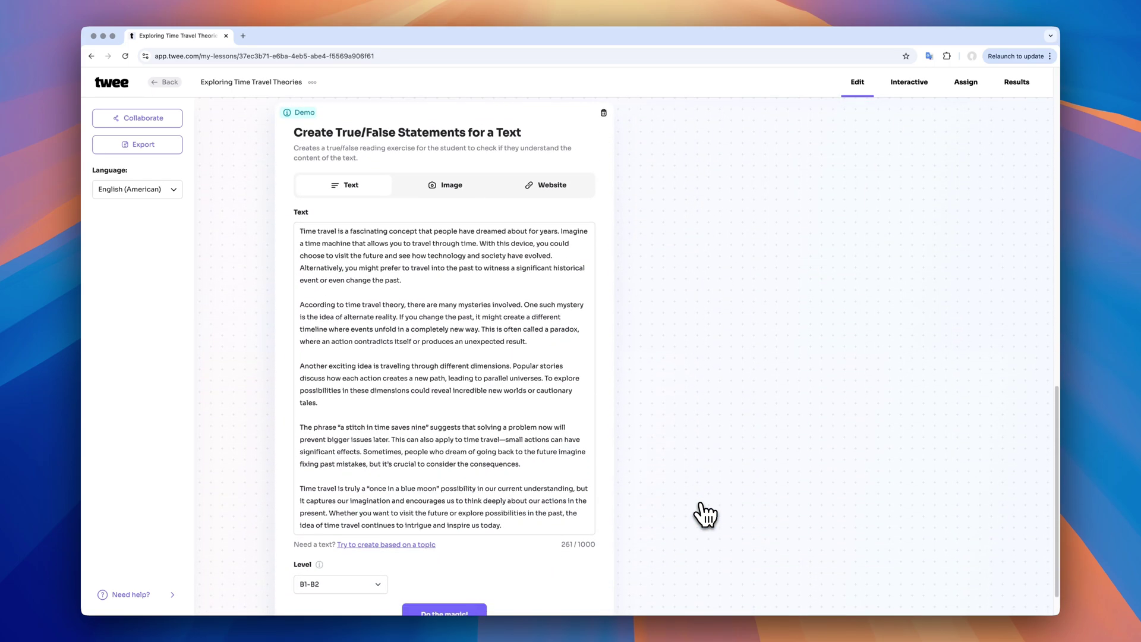
scroll(705, 515, down, 1)
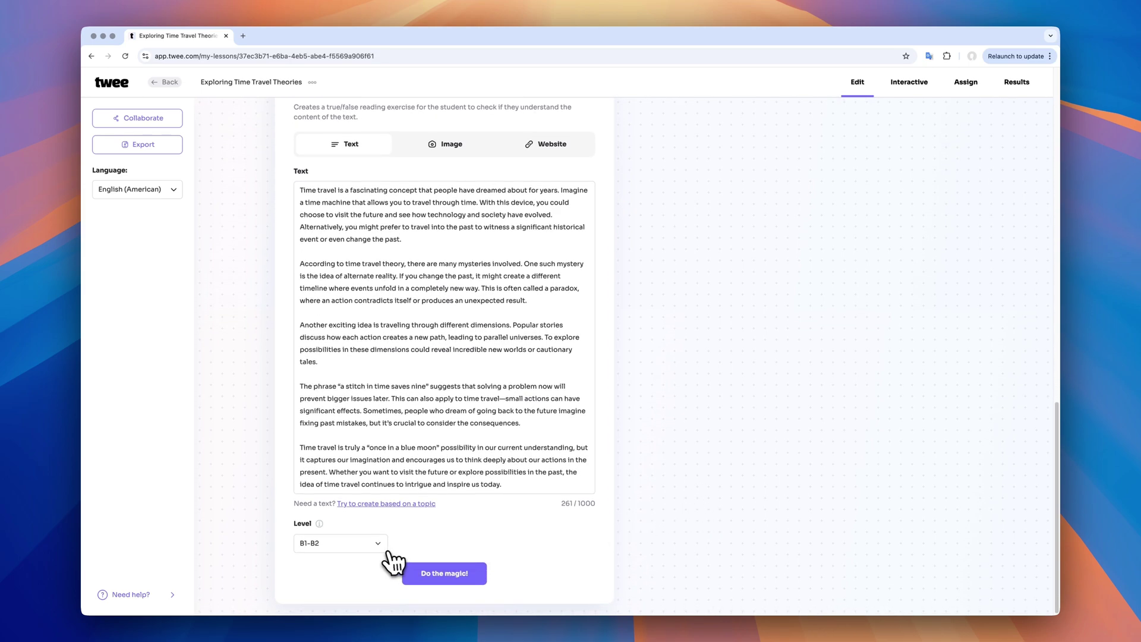
click(442, 574)
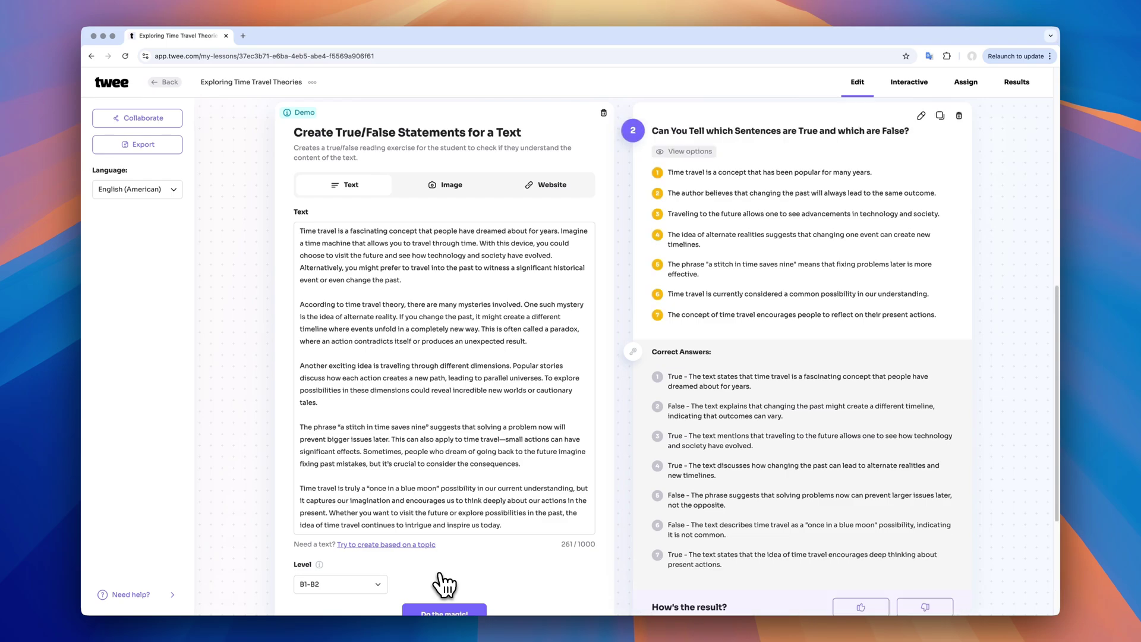
scroll(745, 389, down, 3)
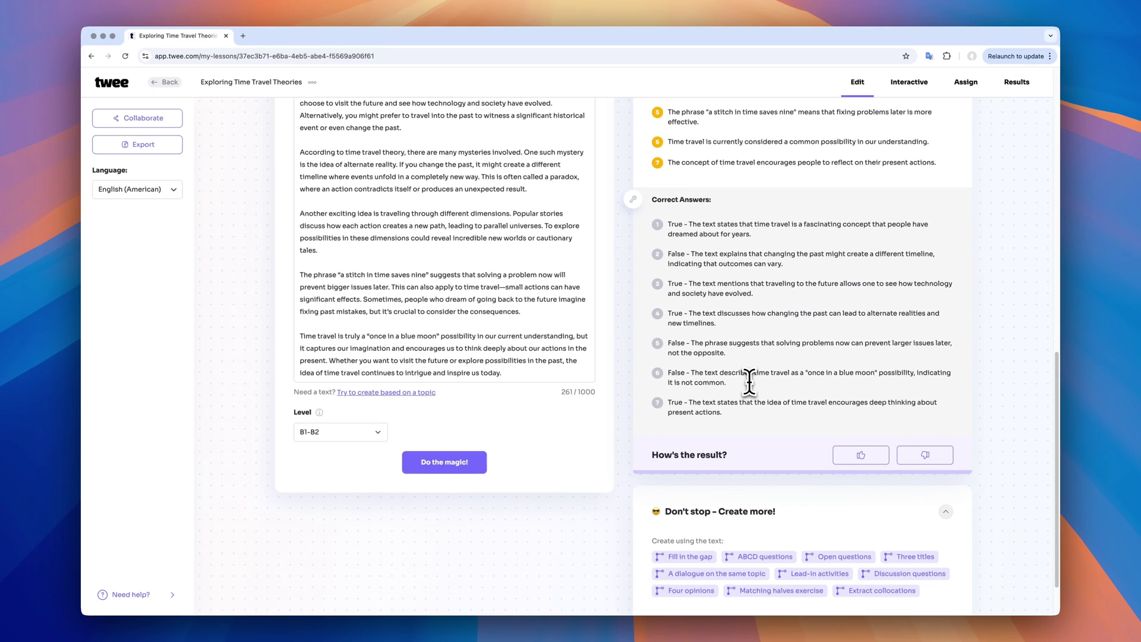
scroll(750, 382, up, 15)
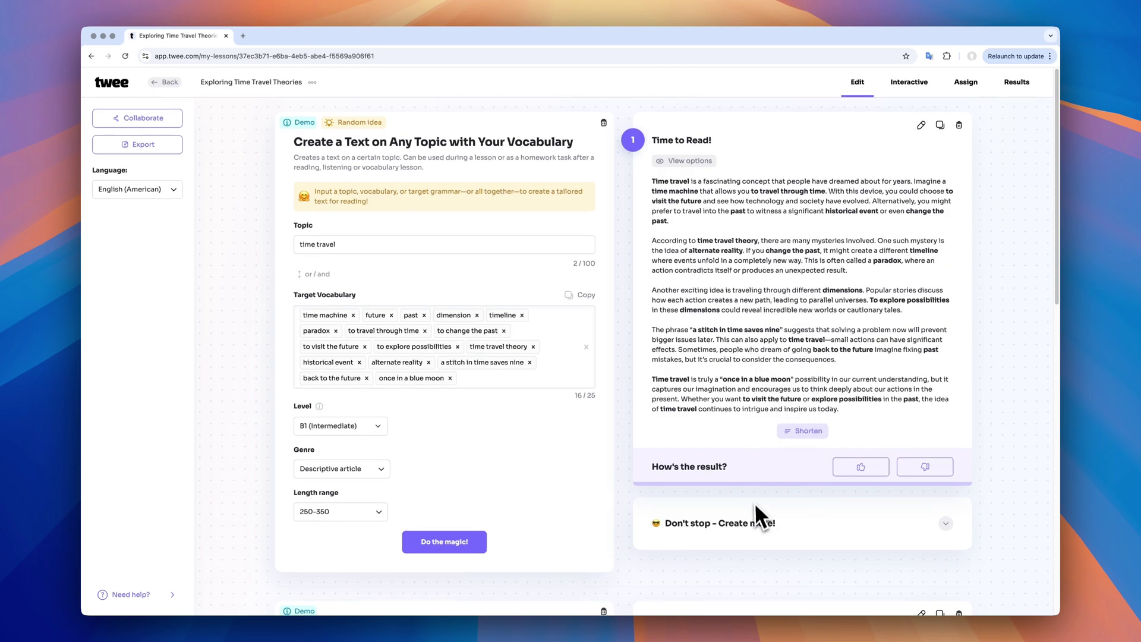
Generate a Word-definition matching exercise for the 16 time-travel vocabulary items
click(756, 533)
scroll(754, 458, down, 3)
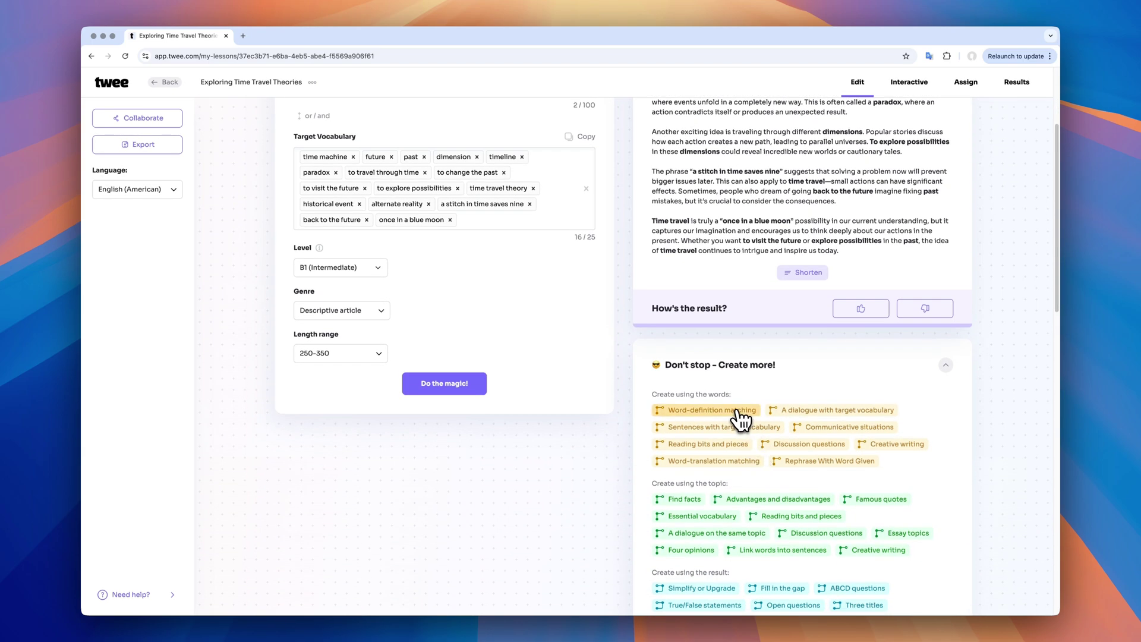
scroll(740, 419, down, 7)
scroll(737, 420, down, 15)
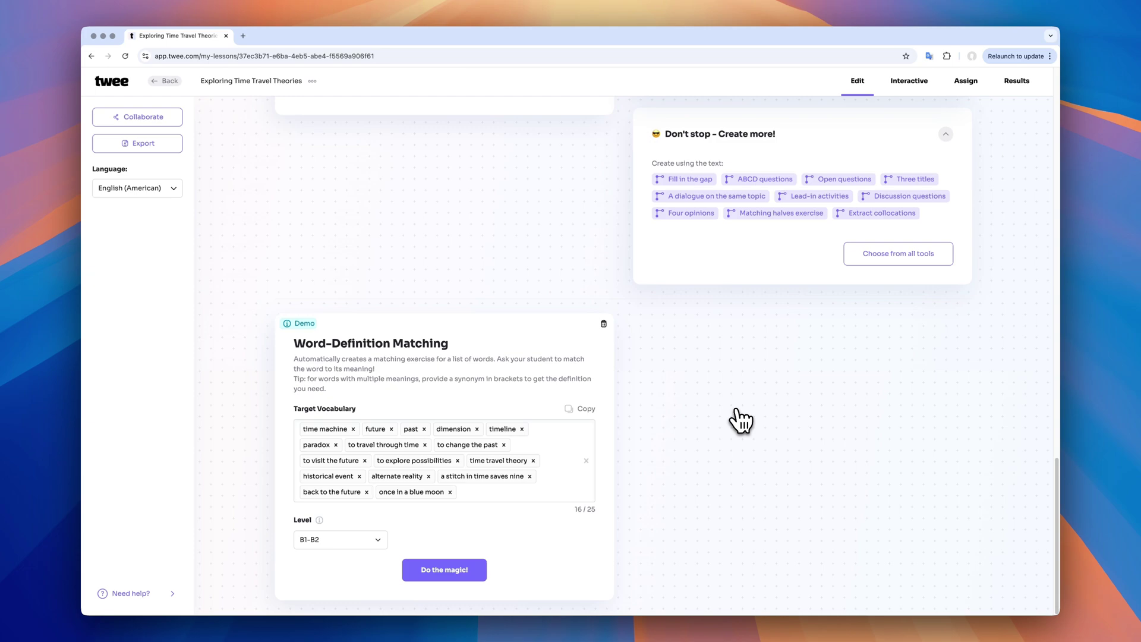
click(480, 571)
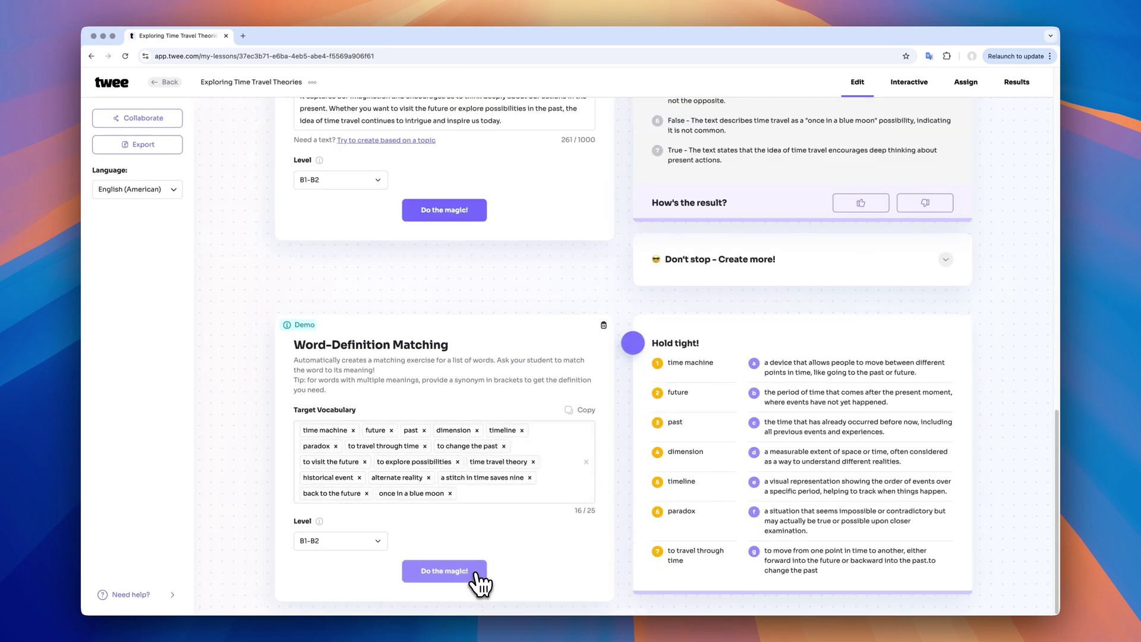
Unmix the definitions into matching order, then mix them again
scroll(766, 419, down, 2)
scroll(766, 419, down, 2)
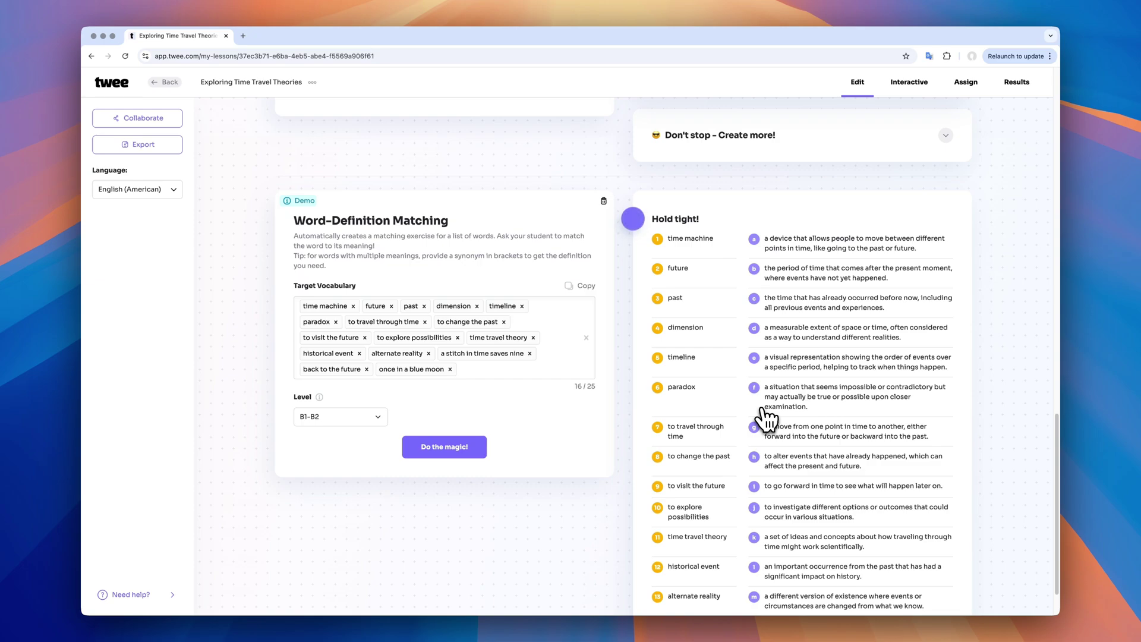
scroll(766, 419, down, 3)
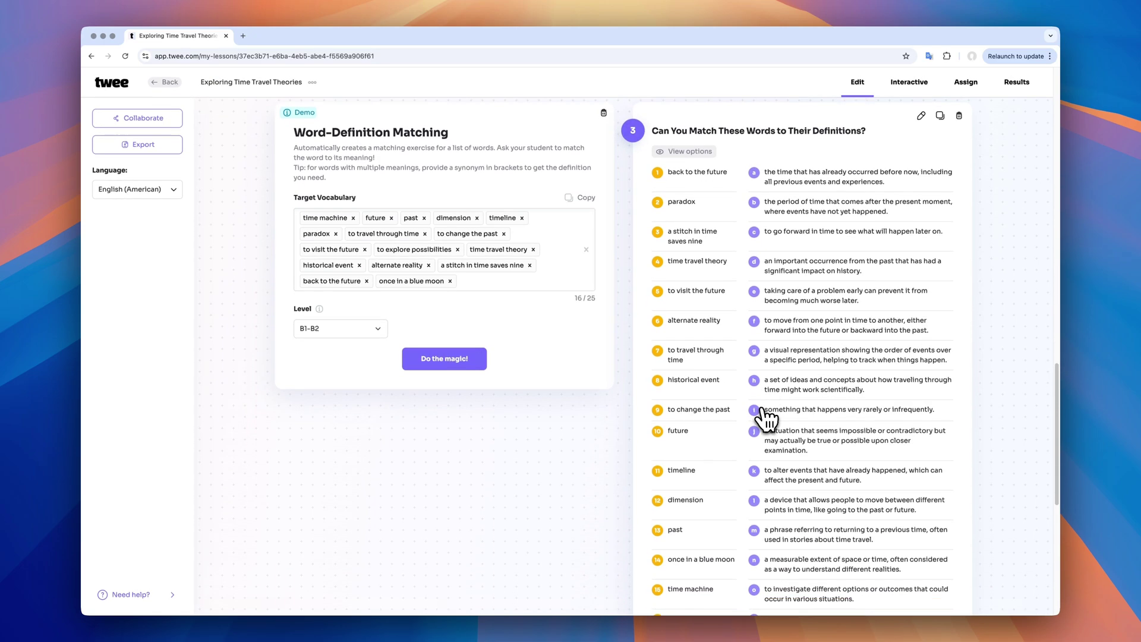
scroll(766, 419, down, 5)
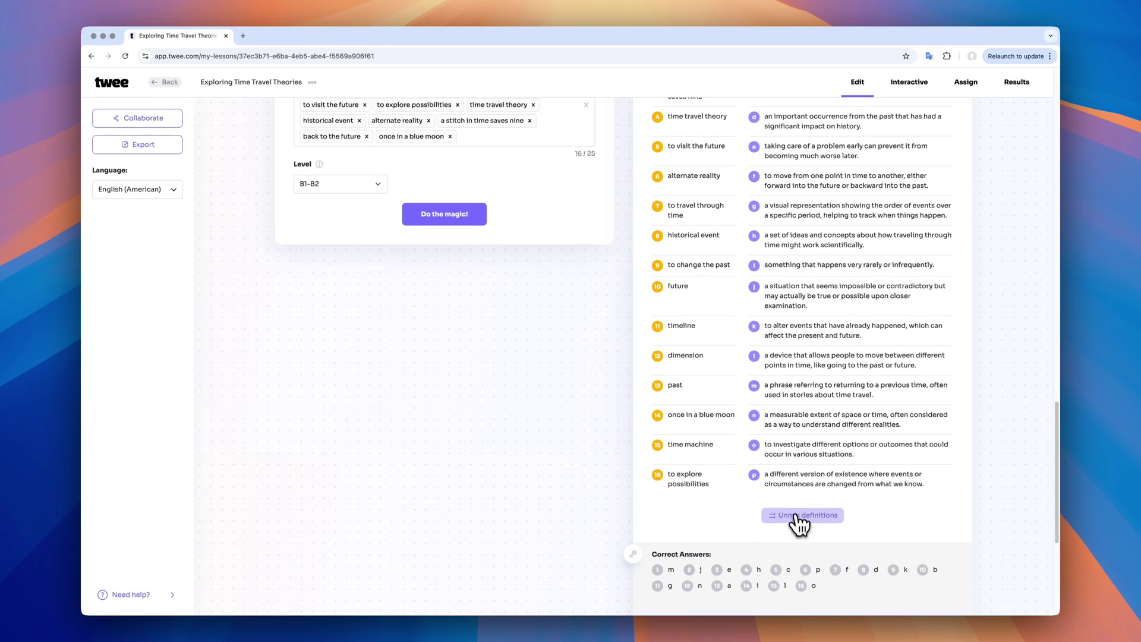
click(799, 516)
click(818, 512)
Try the Plain look in the exercise's view options, then switch back to Fancy
scroll(820, 520, up, 5)
click(704, 193)
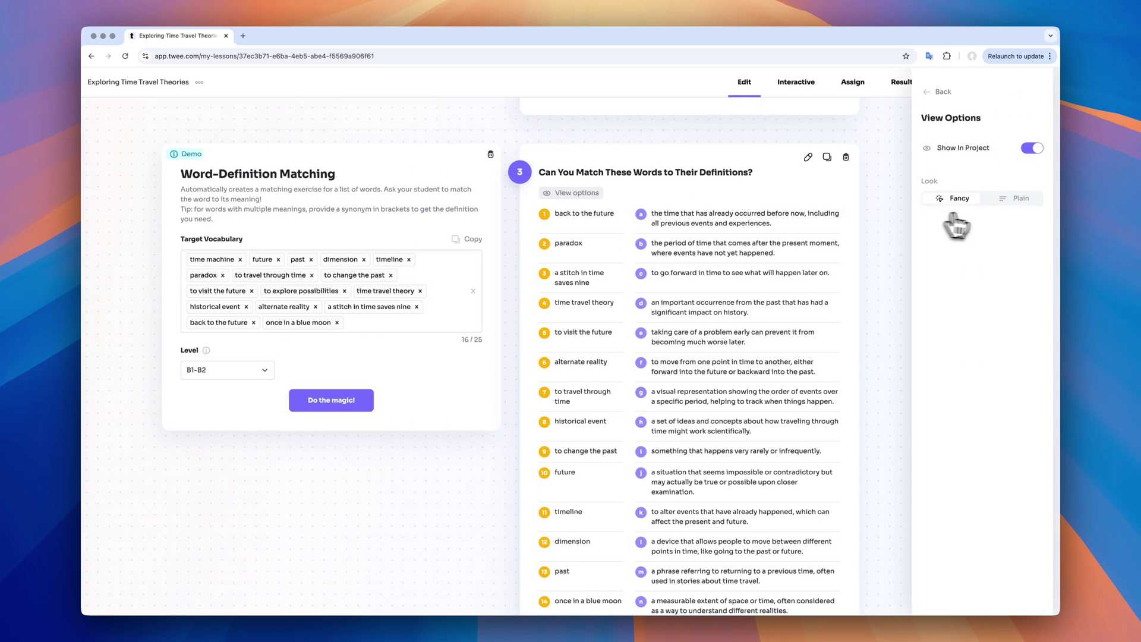
click(1017, 198)
click(958, 198)
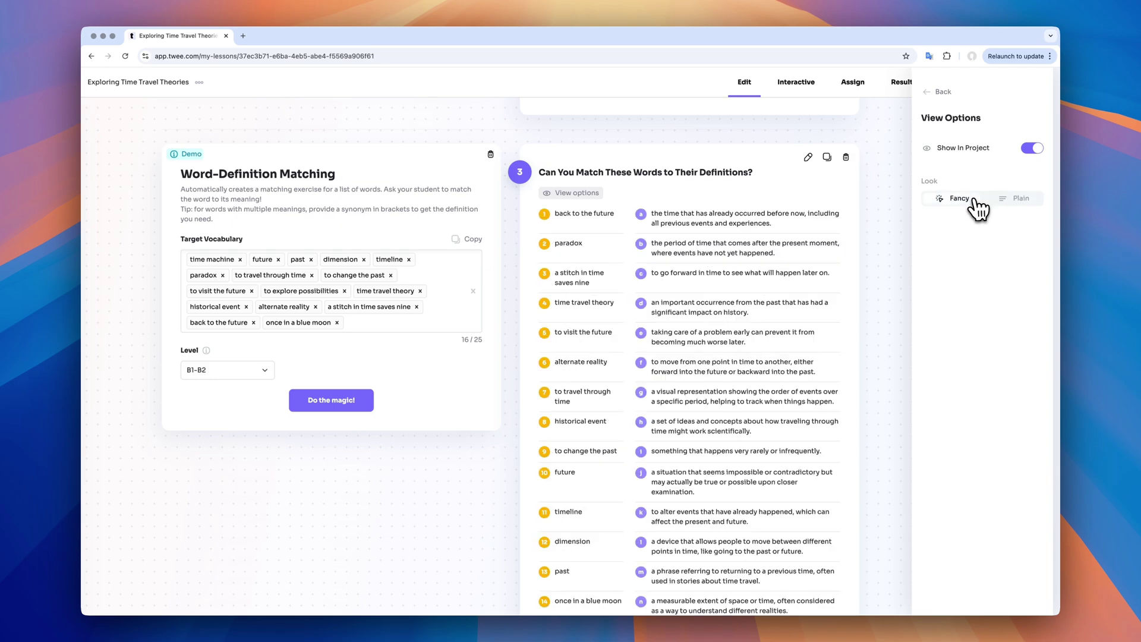
click(964, 107)
scroll(865, 400, down, 15)
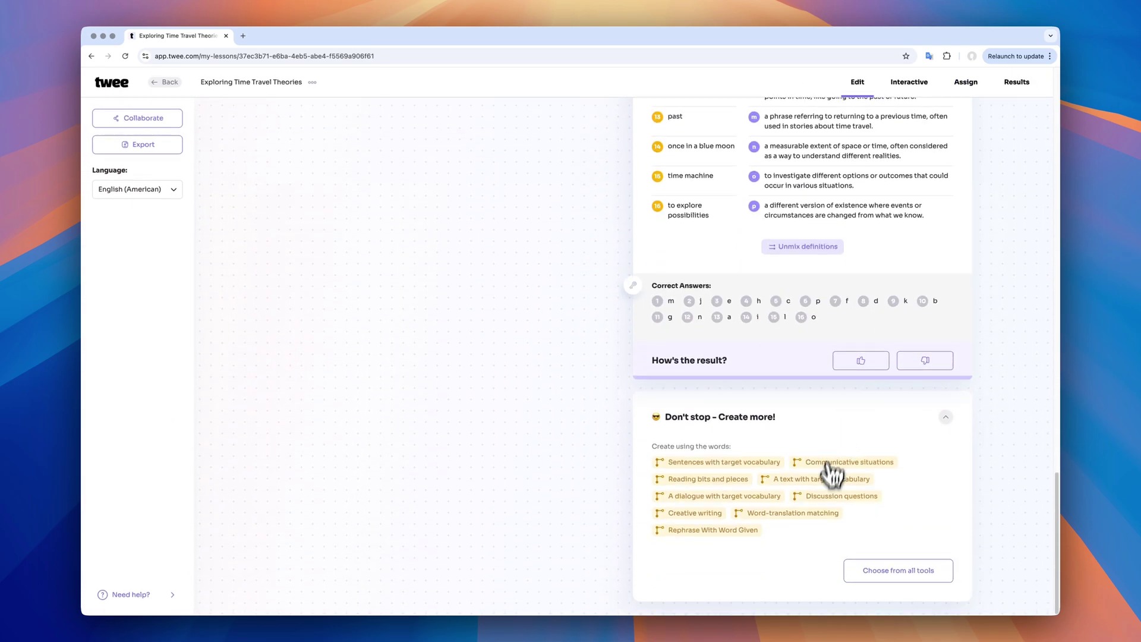
Generate a Word-translation matching activity pairing the 16 terms with French translations
click(829, 470)
click(374, 540)
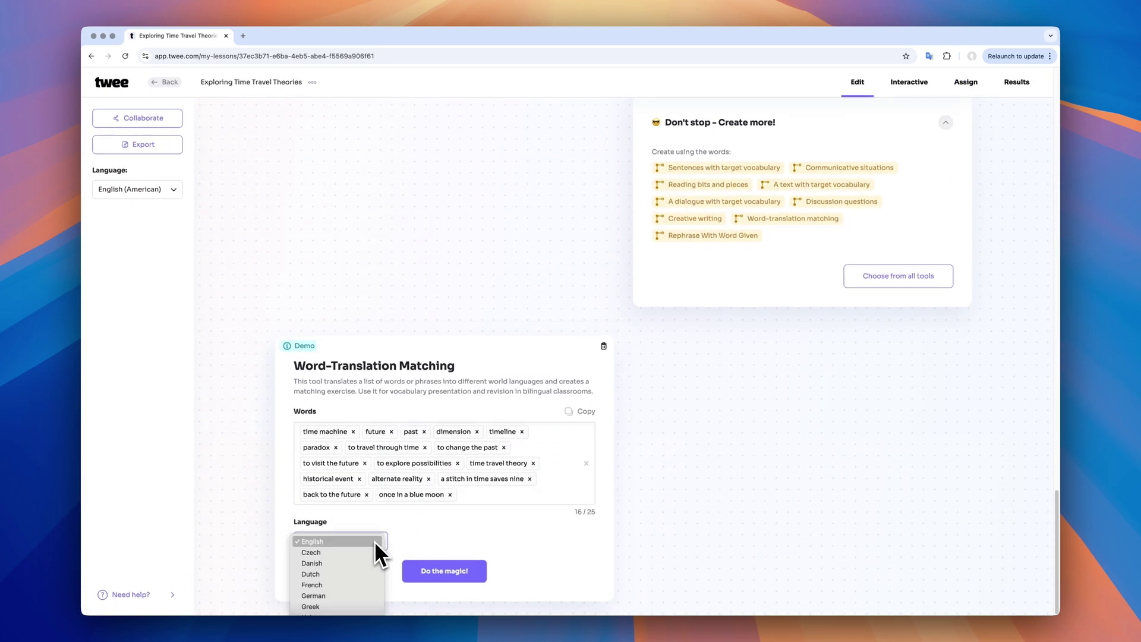
click(366, 586)
click(433, 577)
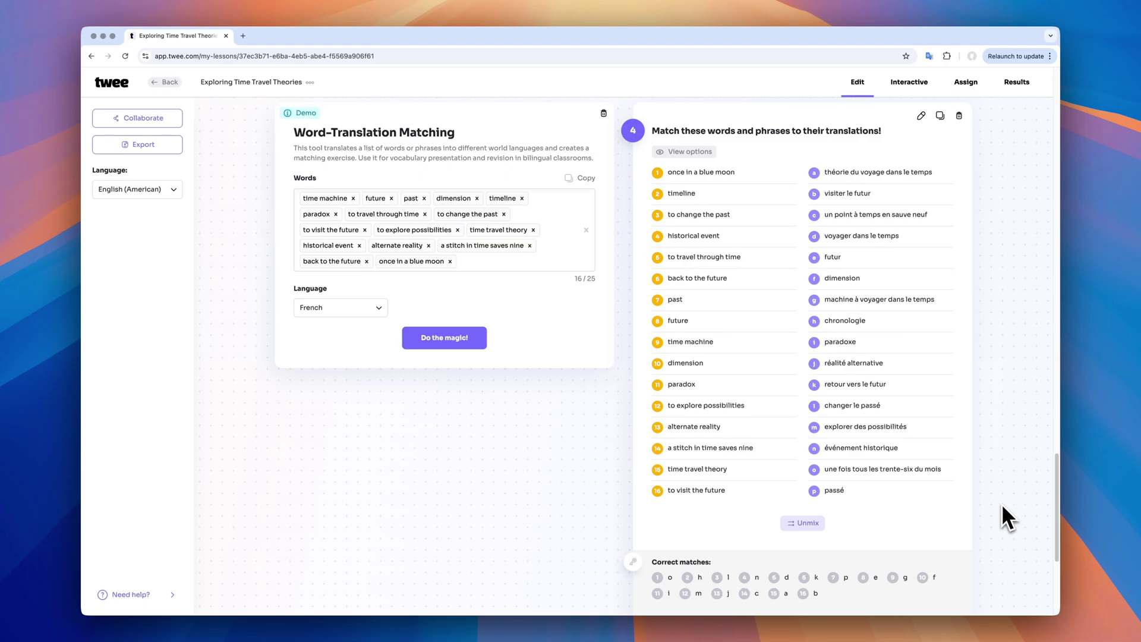
scroll(820, 482, up, 2)
scroll(819, 482, up, 15)
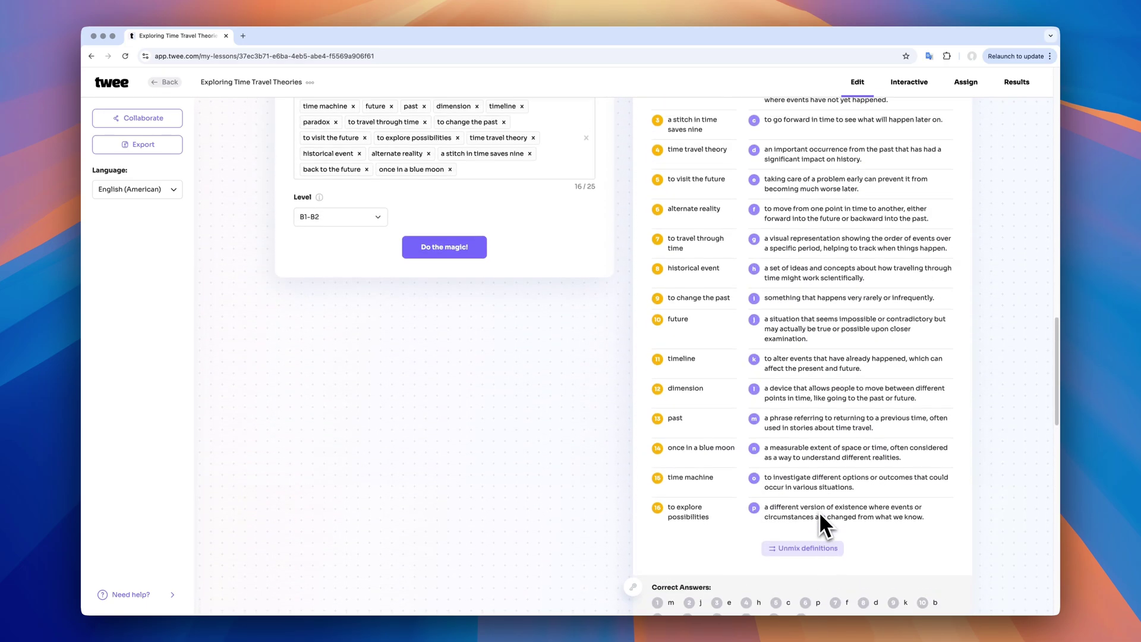
scroll(818, 519, up, 10)
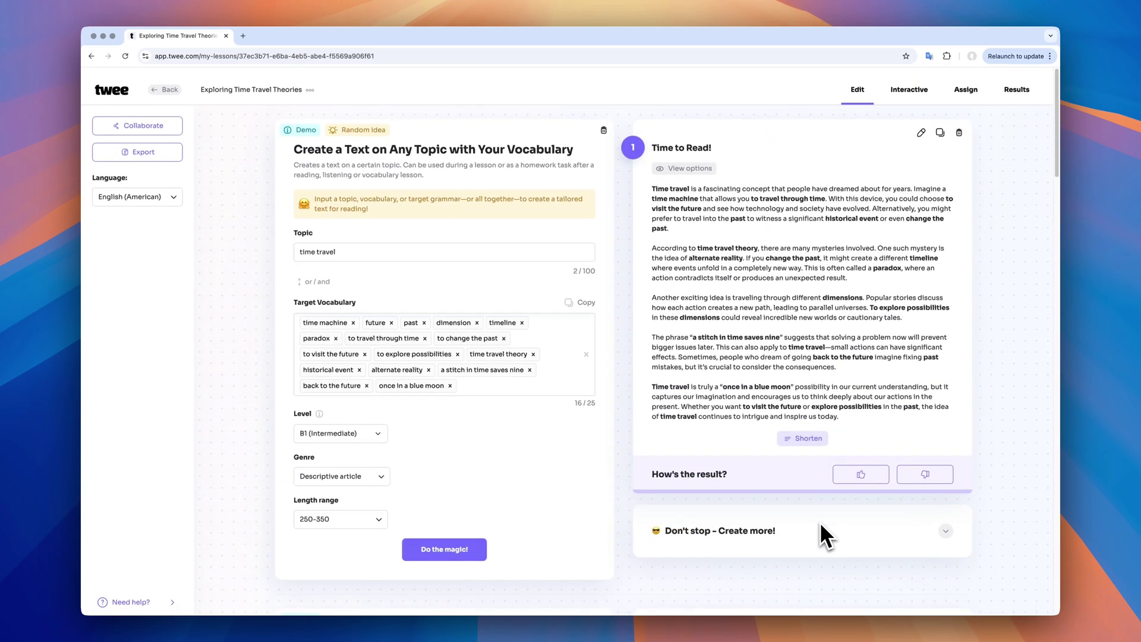
Add an Essay topics activity and generate time-travel essay topics as the fifth activity
click(747, 524)
scroll(879, 517, down, 5)
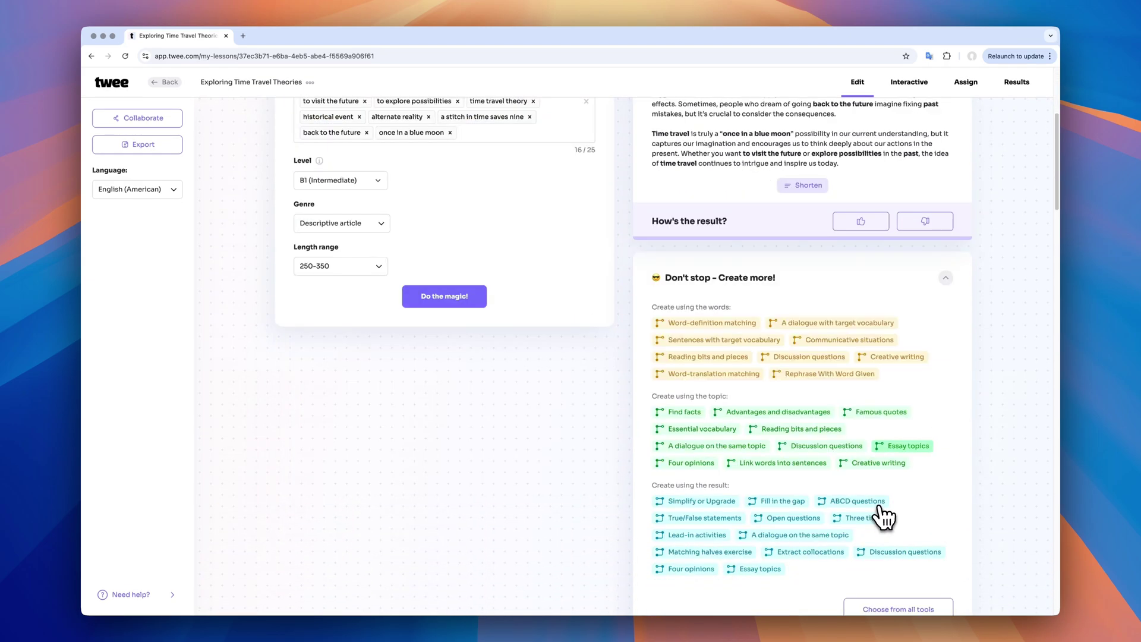
click(905, 426)
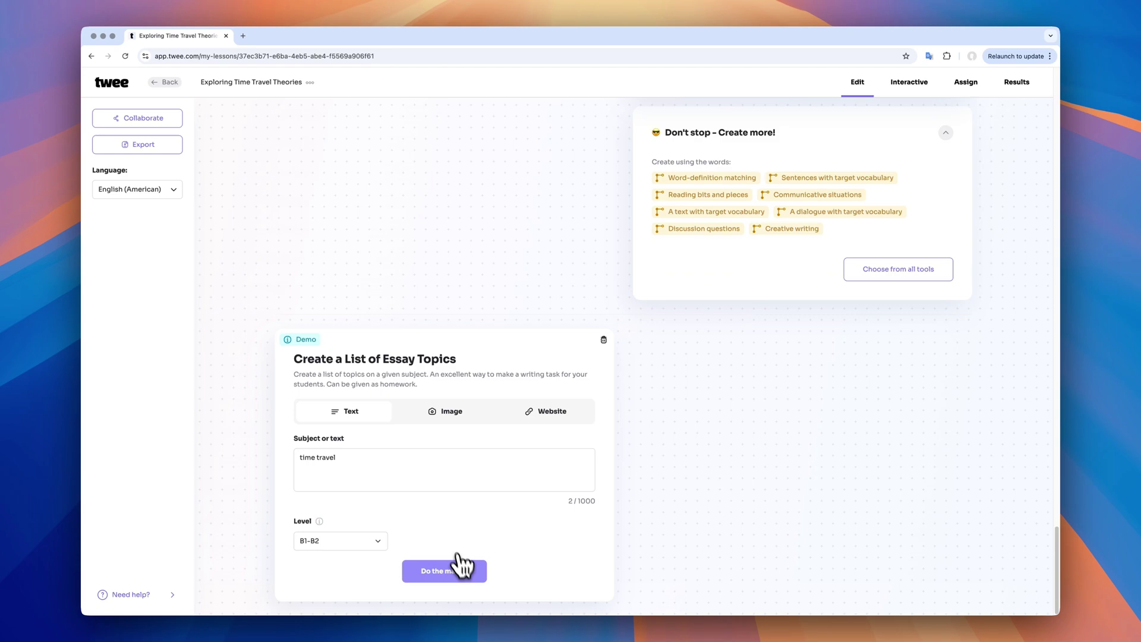
click(467, 574)
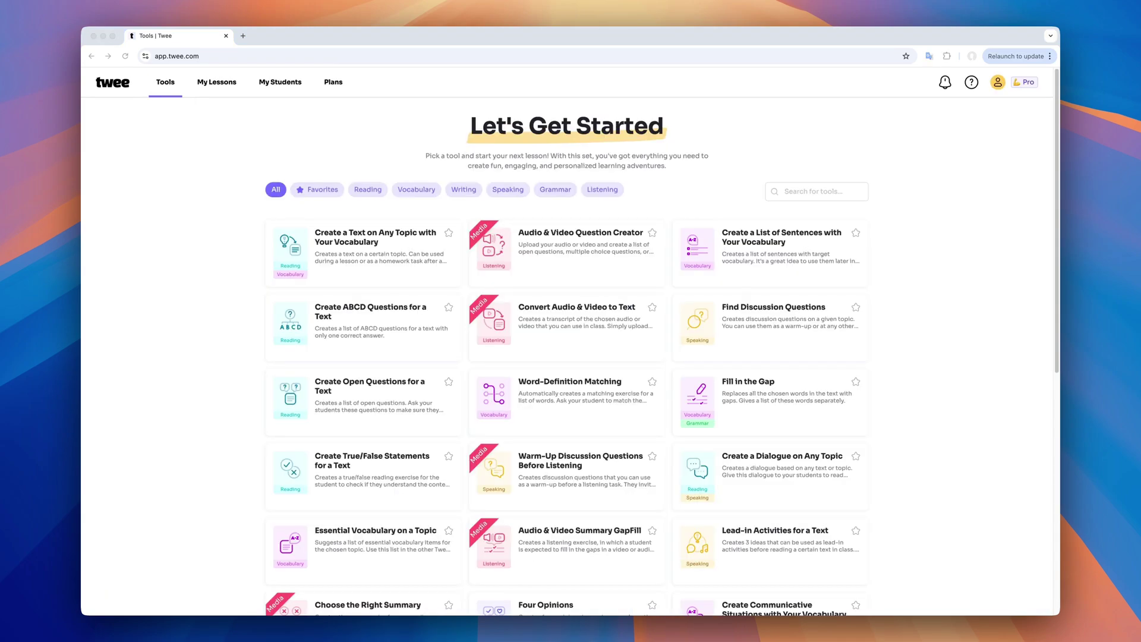
Generate B1 discussion questions from the pasted Scientific American article URL in a Find Discussion Questions lesson
click(806, 316)
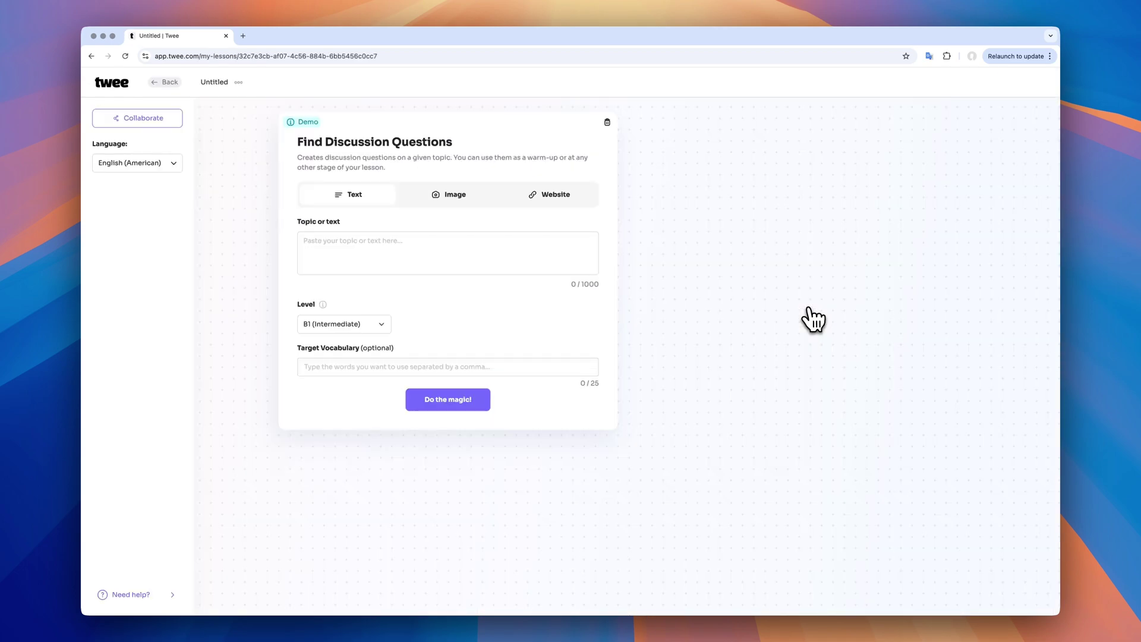
click(567, 199)
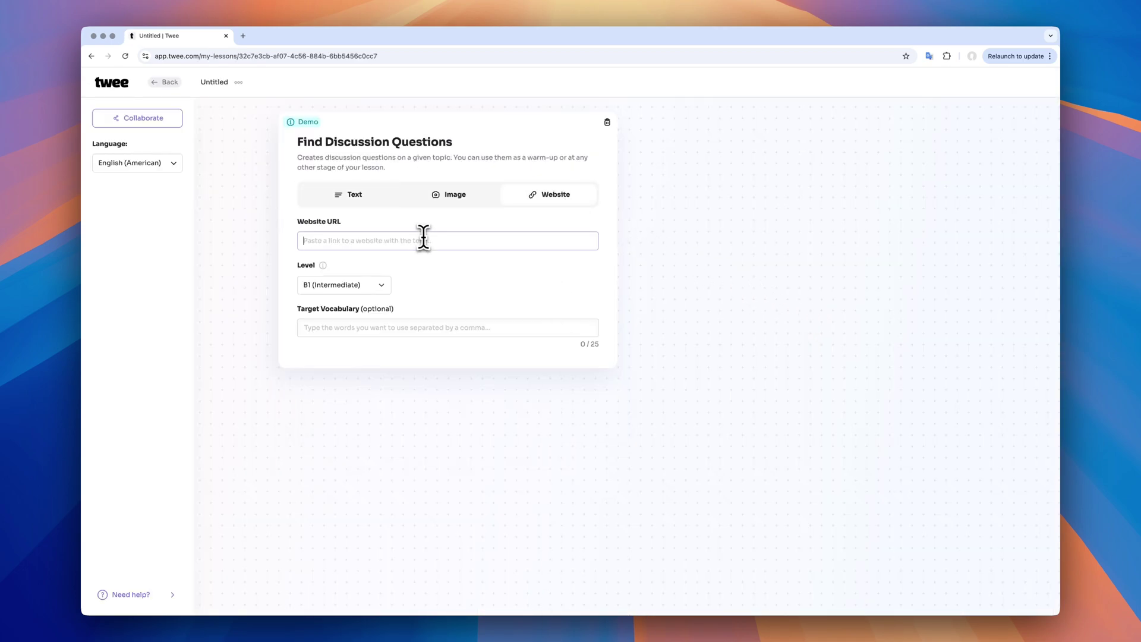
text(https://www.scientificamerican.com/article/is-time-travel-possible/)
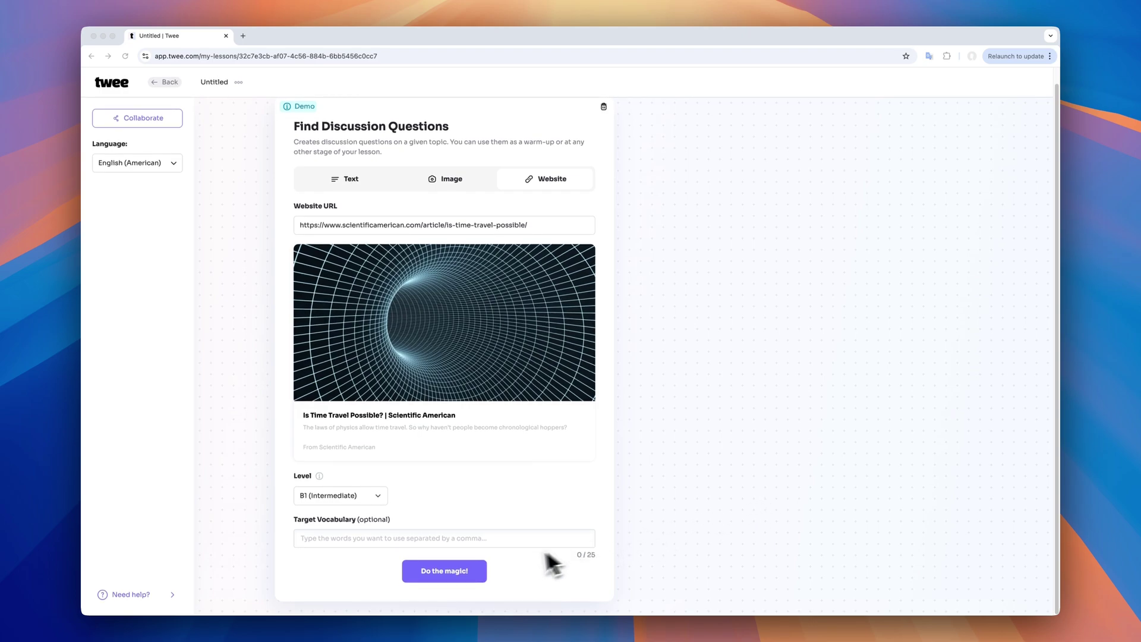
click(450, 572)
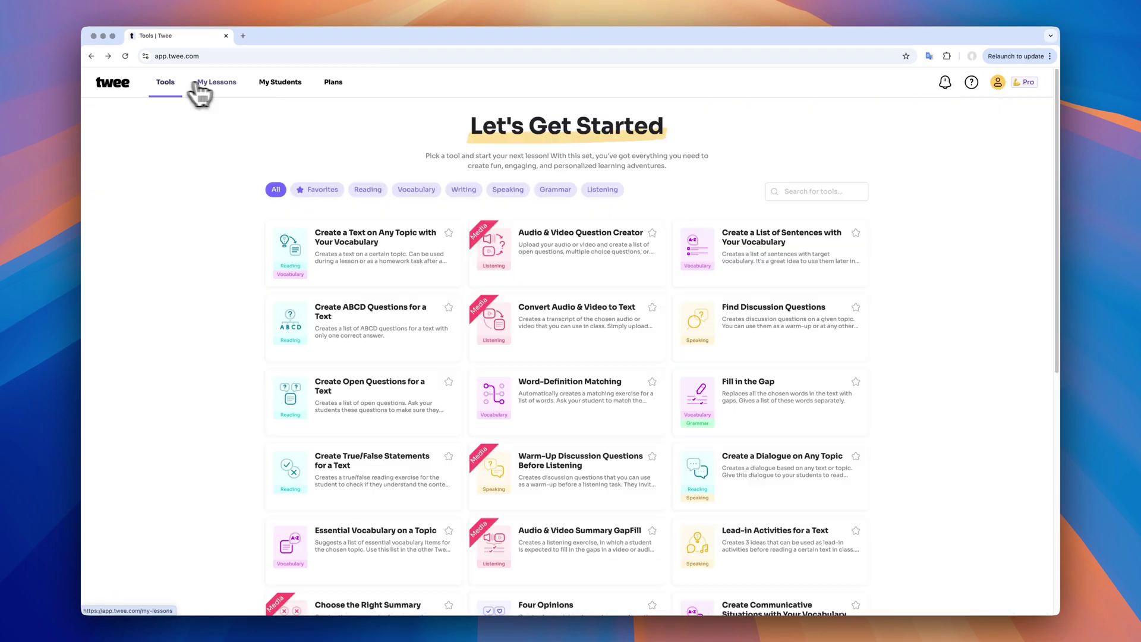
Go to My Lessons, where 'Exploring Time Travel Concepts' heads the saved lessons list
click(221, 83)
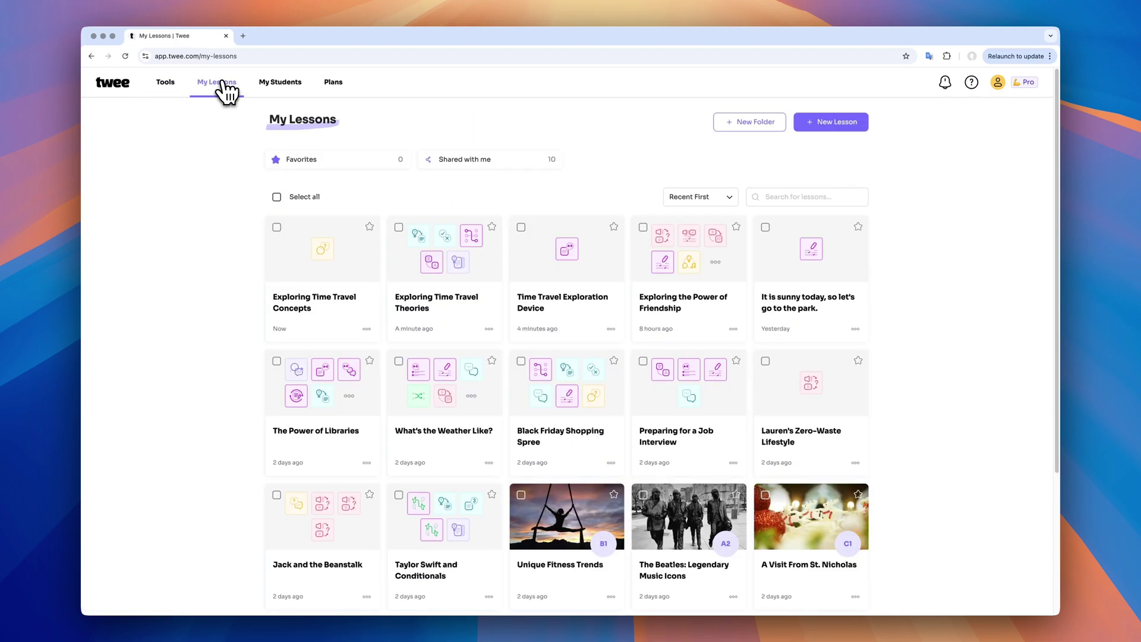